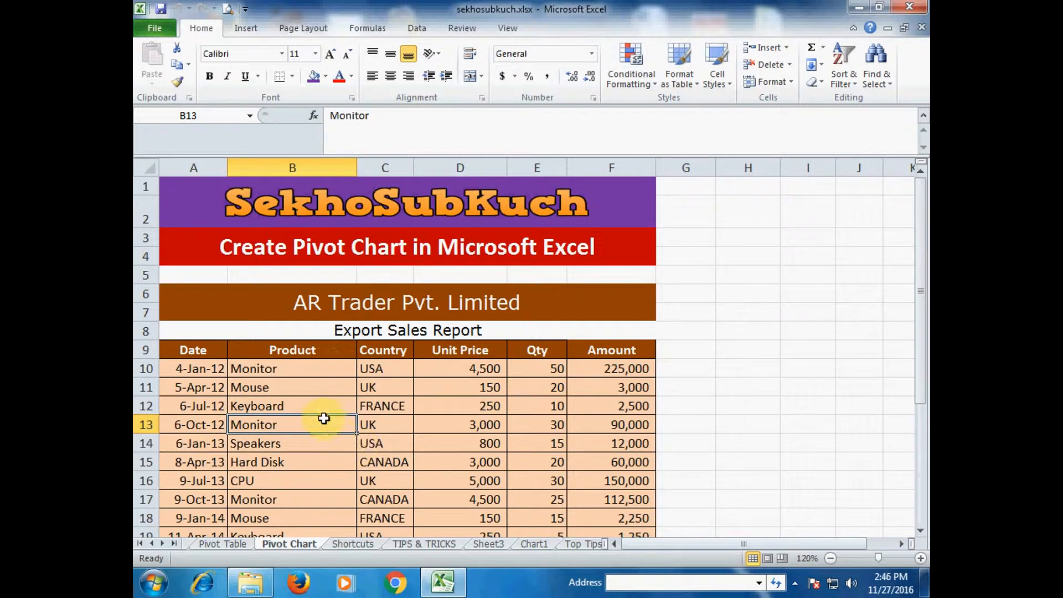
# Step: Insert a PivotChart with PivotTable on a new worksheet from the sales data range A9:F29 of the Pivot Chart sheet
pyautogui.moveTo(201, 351); pyautogui.dragTo(596, 501)
pyautogui.scroll(4, 330, 368)
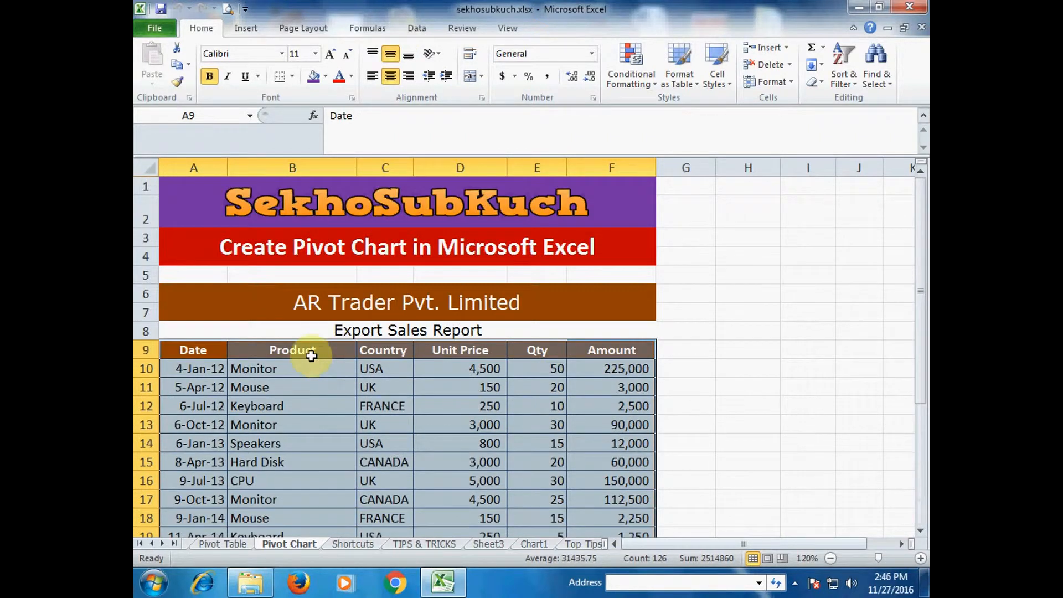
pyautogui.click(238, 30)
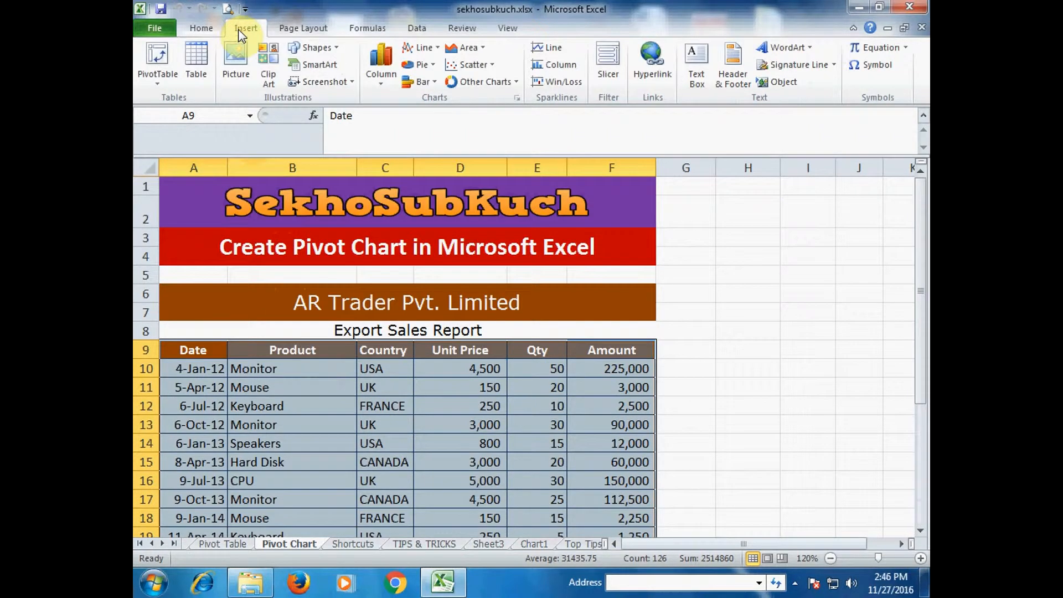
pyautogui.click(156, 86)
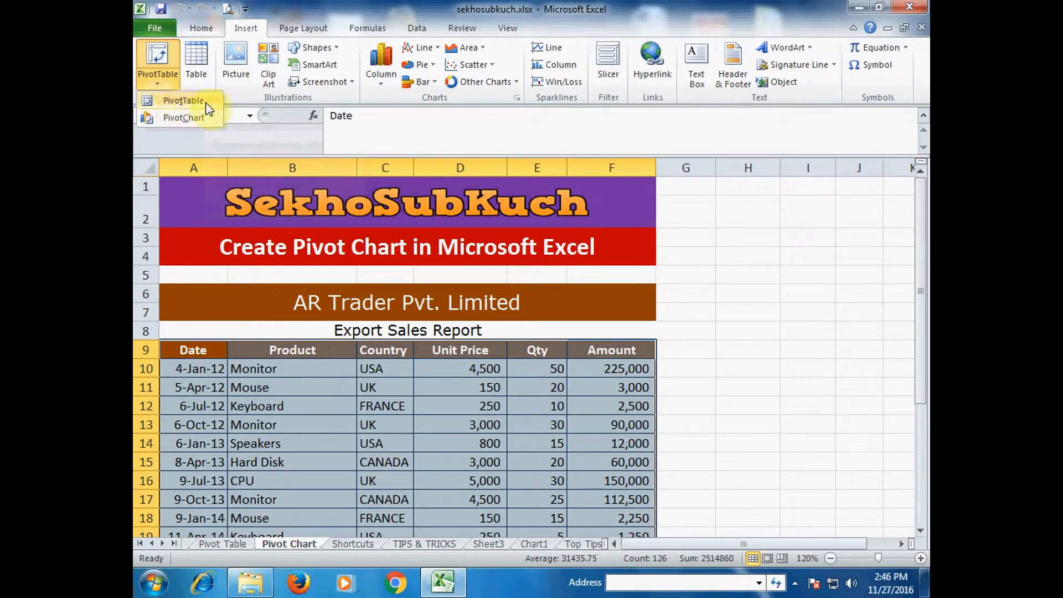
pyautogui.click(182, 118)
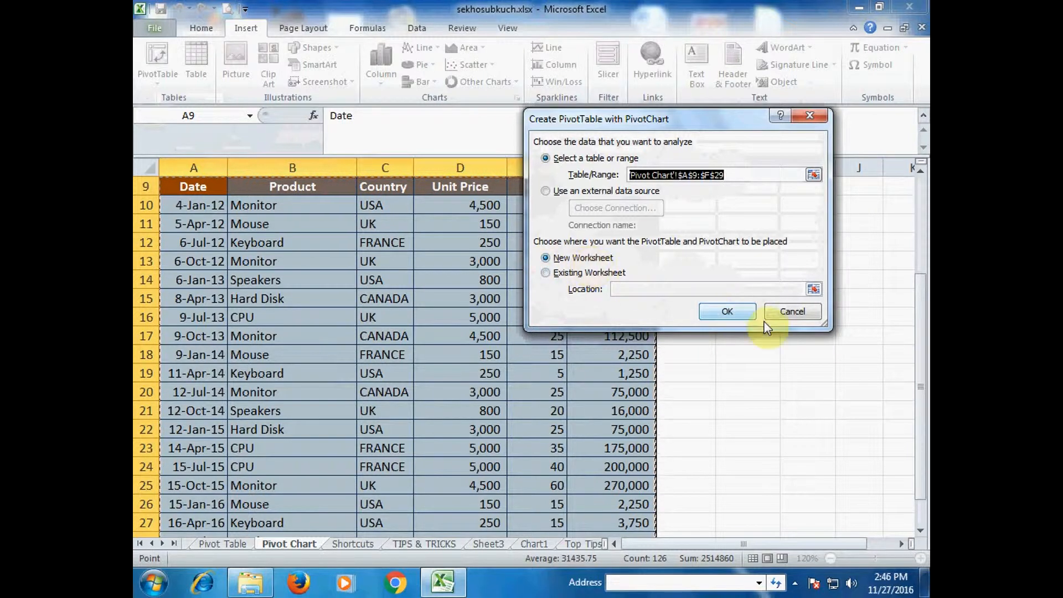
pyautogui.click(726, 311)
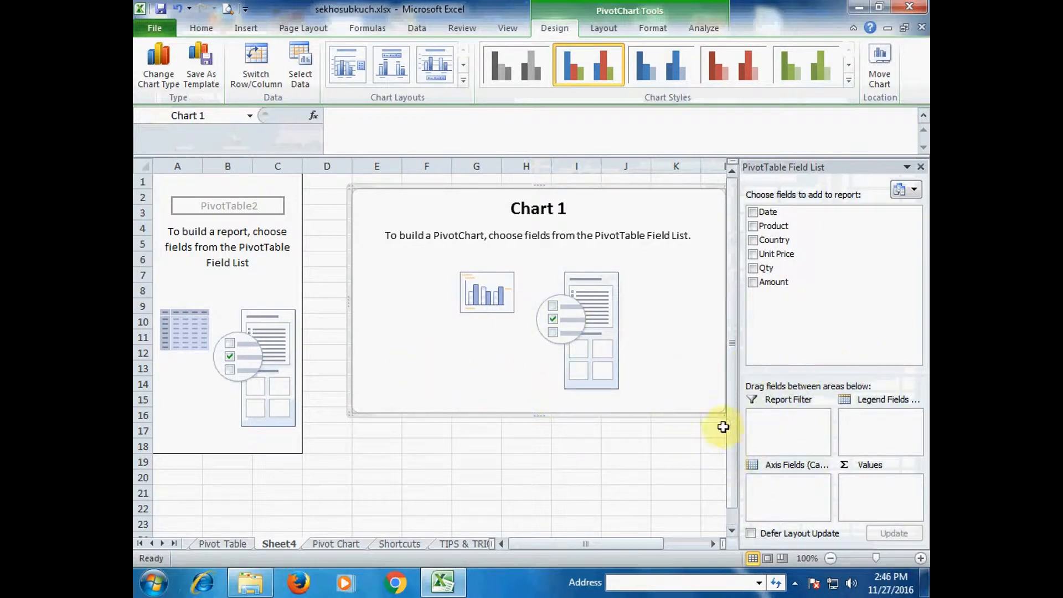
# Step: Check the source columns on the Pivot Table sheet and add the Product field to the axis categories on Sheet4
pyautogui.moveTo(739, 415); pyautogui.dragTo(616, 416)
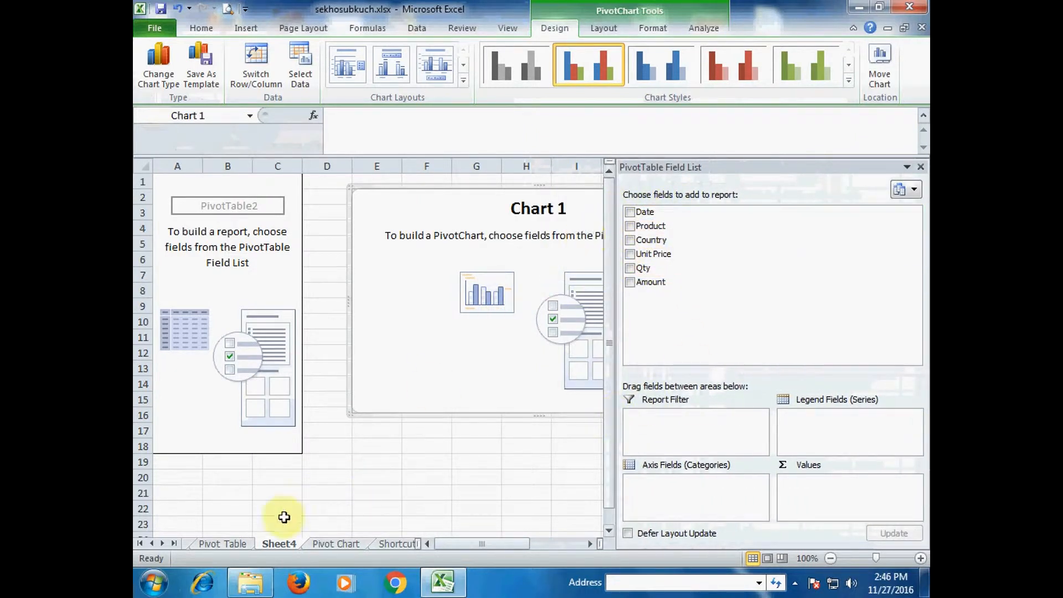
pyautogui.click(199, 546)
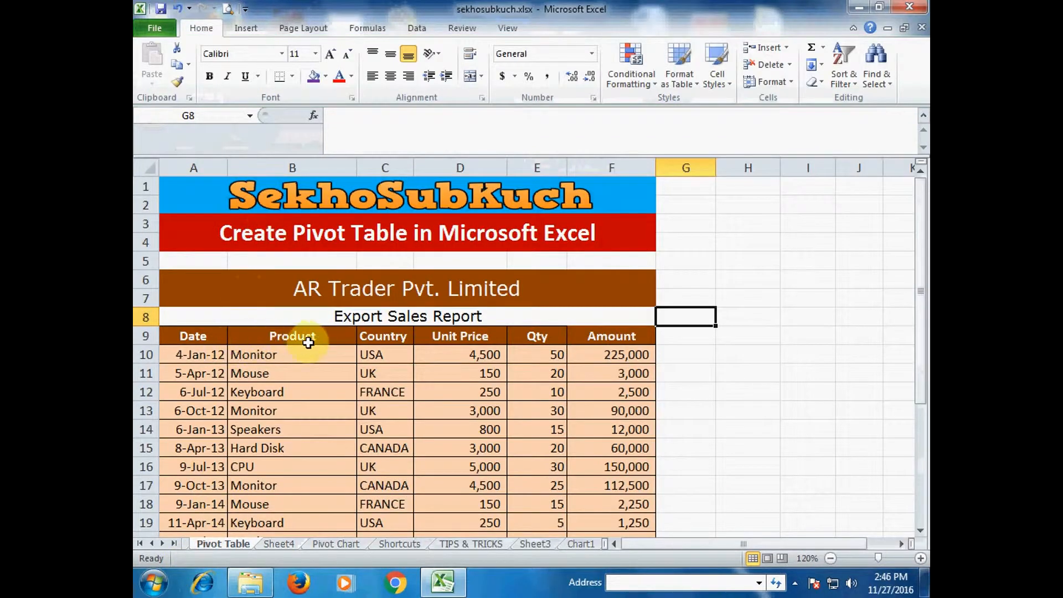
pyautogui.click(279, 545)
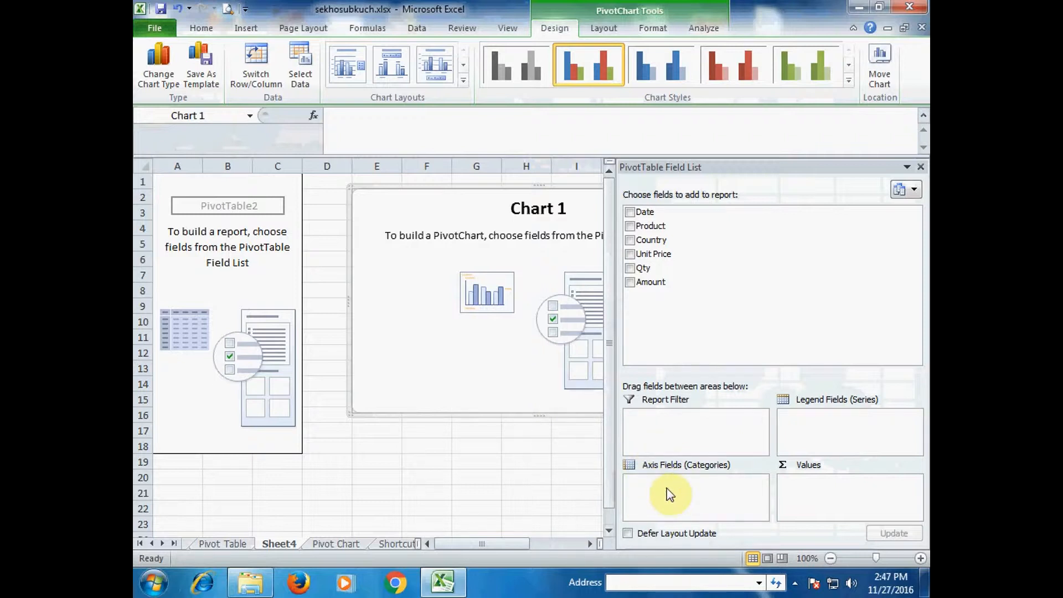
pyautogui.click(628, 226)
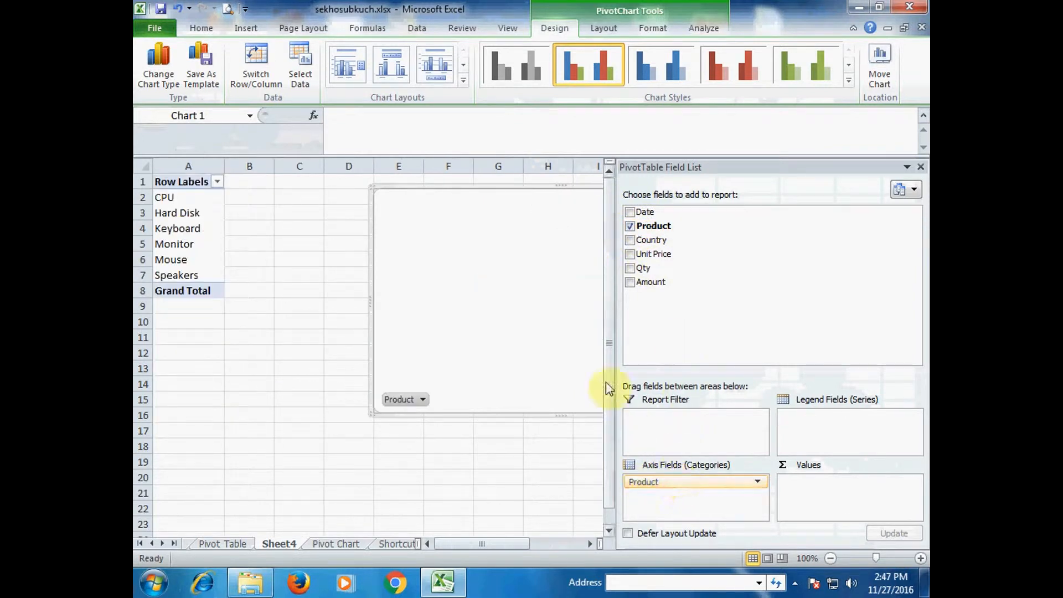
pyautogui.moveTo(616, 369); pyautogui.dragTo(869, 364)
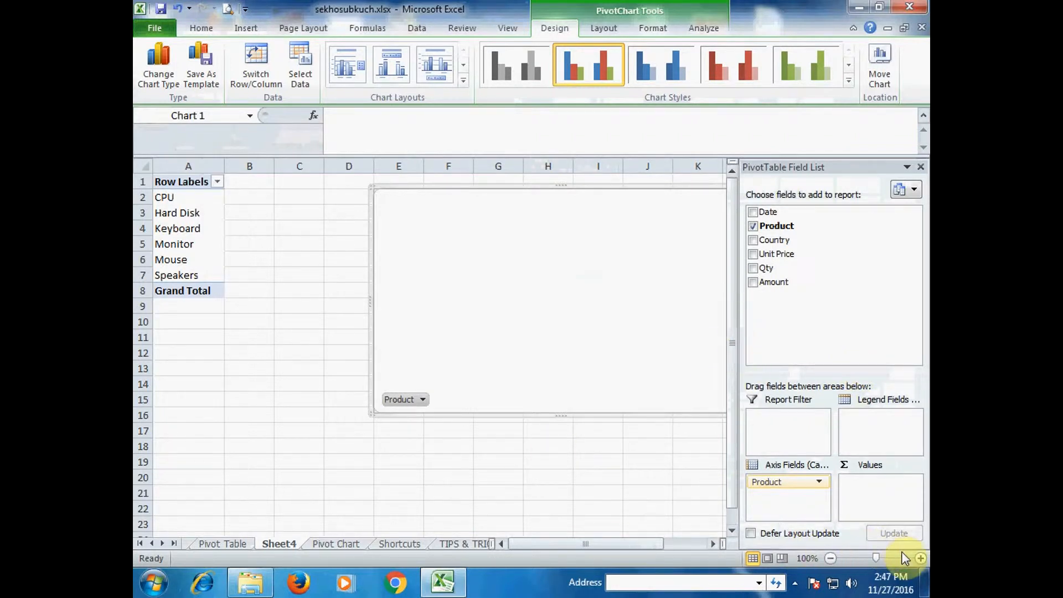
# Step: Set the sheet zoom to 120% and examine the product row labels and the blank chart area
pyautogui.click(915, 557)
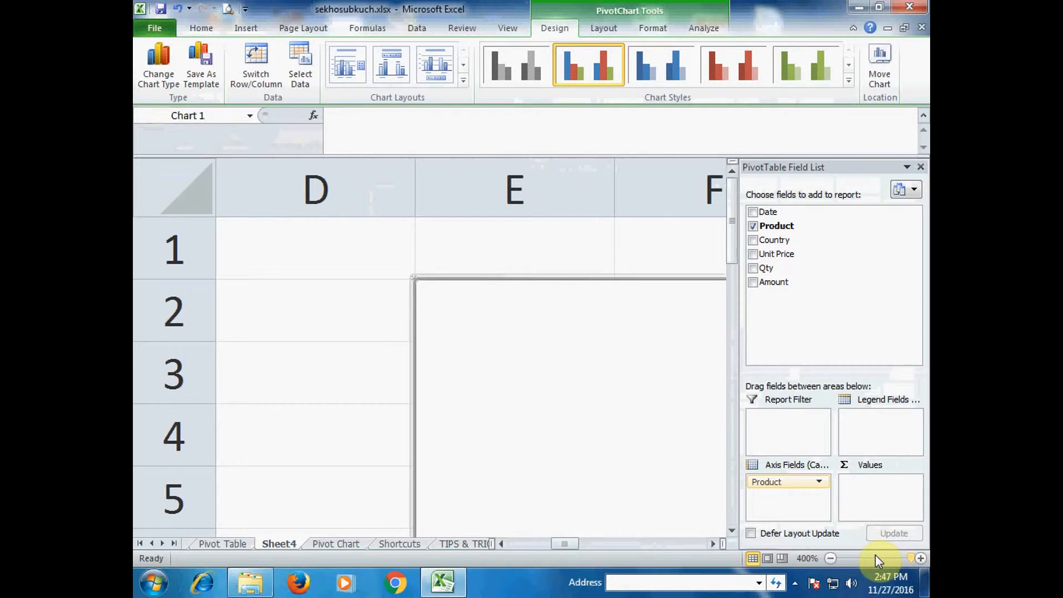
pyautogui.click(832, 558)
pyautogui.click(832, 558)
pyautogui.click(832, 558)
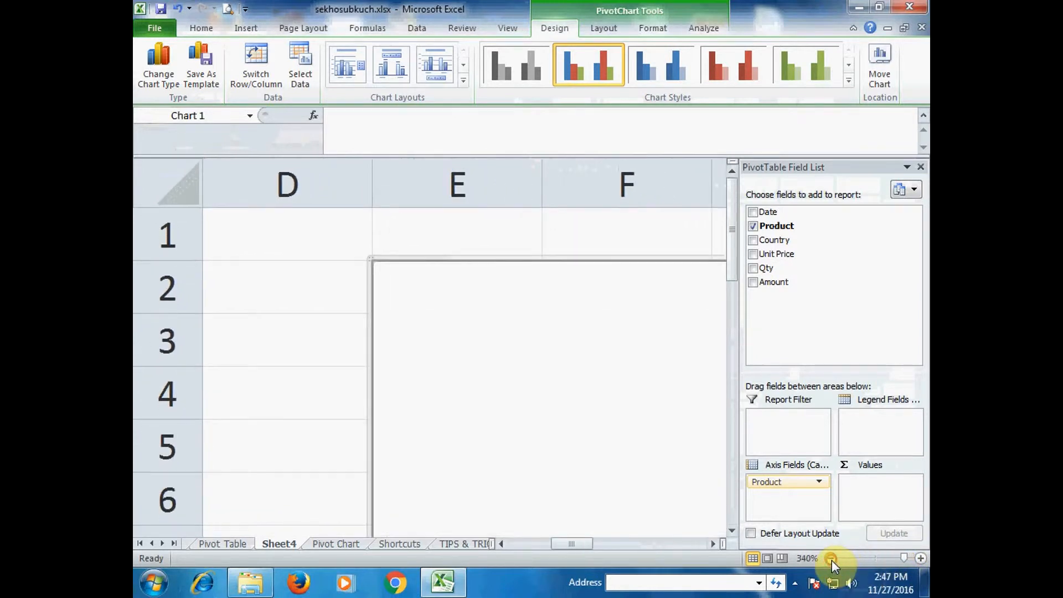
pyautogui.click(832, 559)
pyautogui.click(832, 559)
pyautogui.click(832, 558)
pyautogui.click(832, 558)
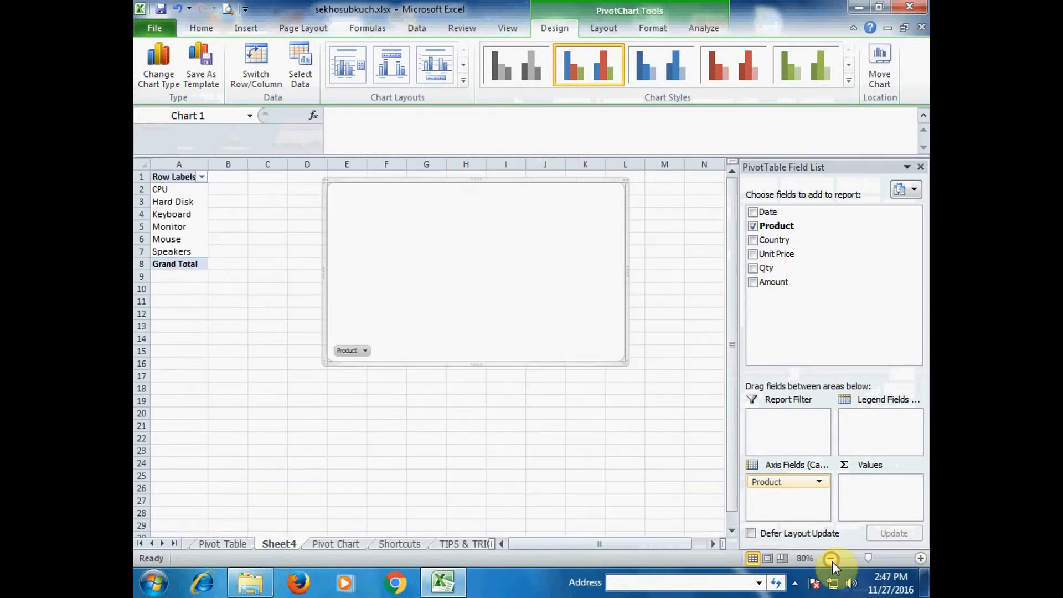
pyautogui.click(920, 559)
pyautogui.click(921, 558)
pyautogui.click(921, 558)
pyautogui.click(920, 558)
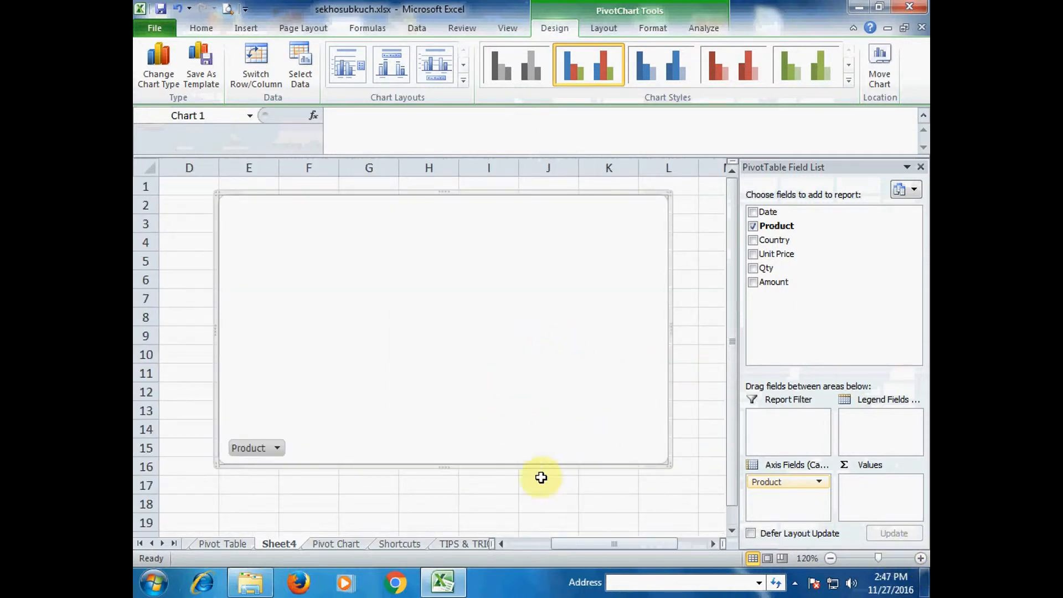
pyautogui.moveTo(639, 551); pyautogui.dragTo(571, 548)
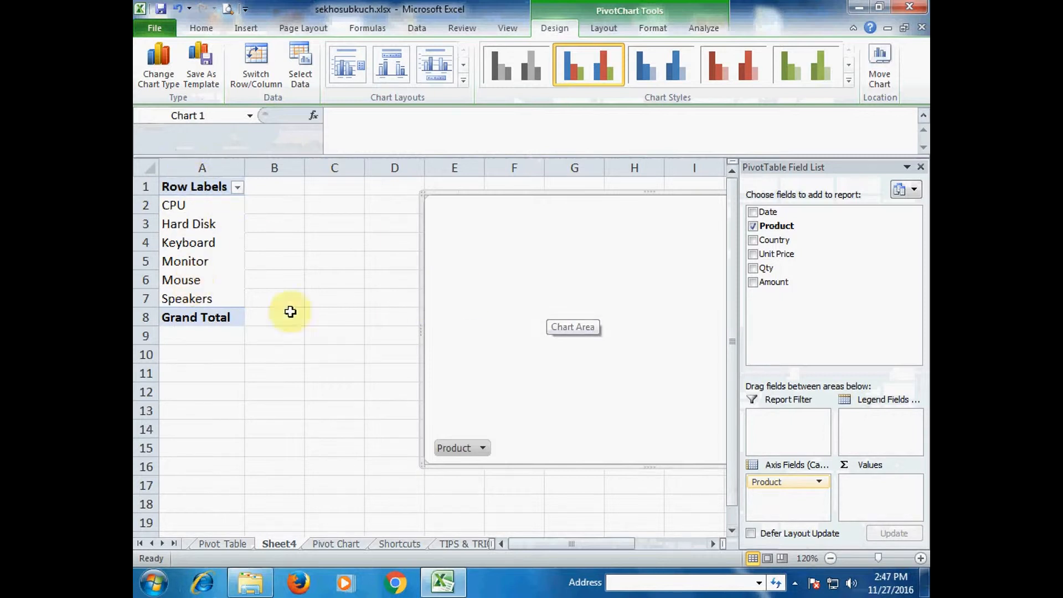
pyautogui.click(581, 545)
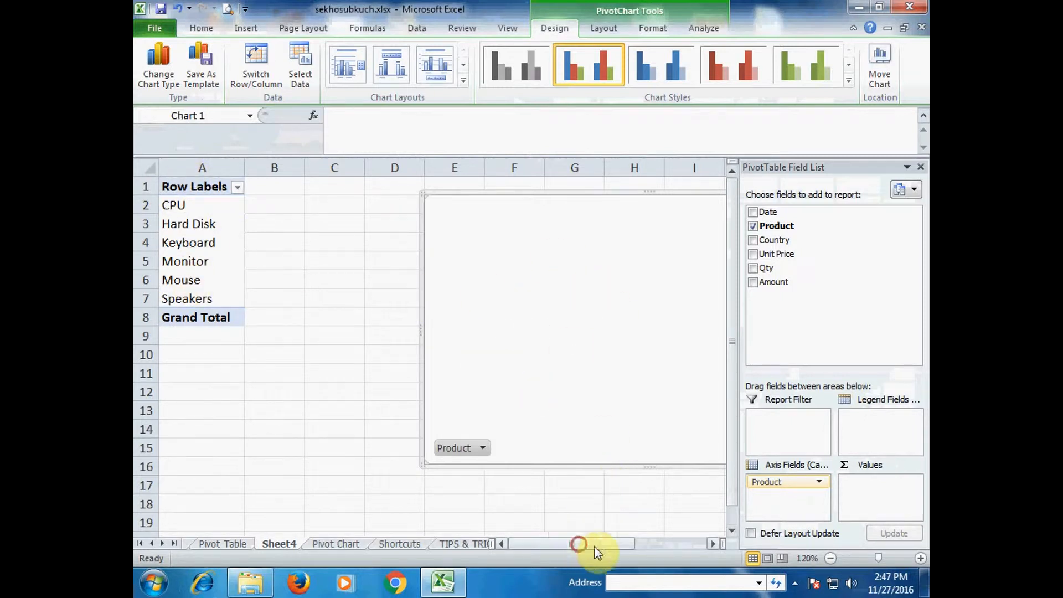
pyautogui.moveTo(596, 549); pyautogui.dragTo(639, 543)
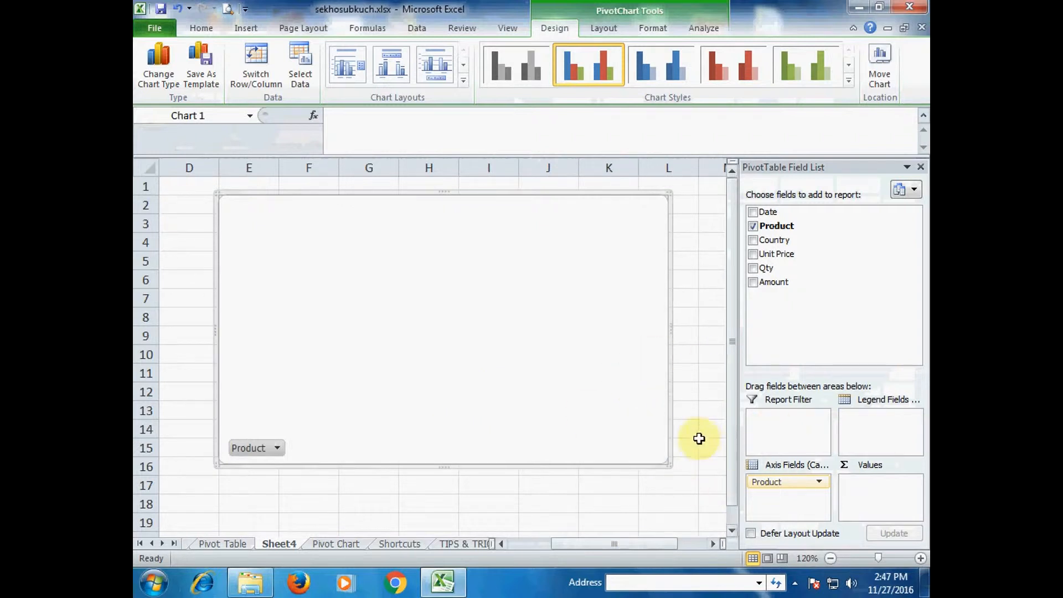
# Step: Add the Qty field to the chart's values
pyautogui.click(753, 269)
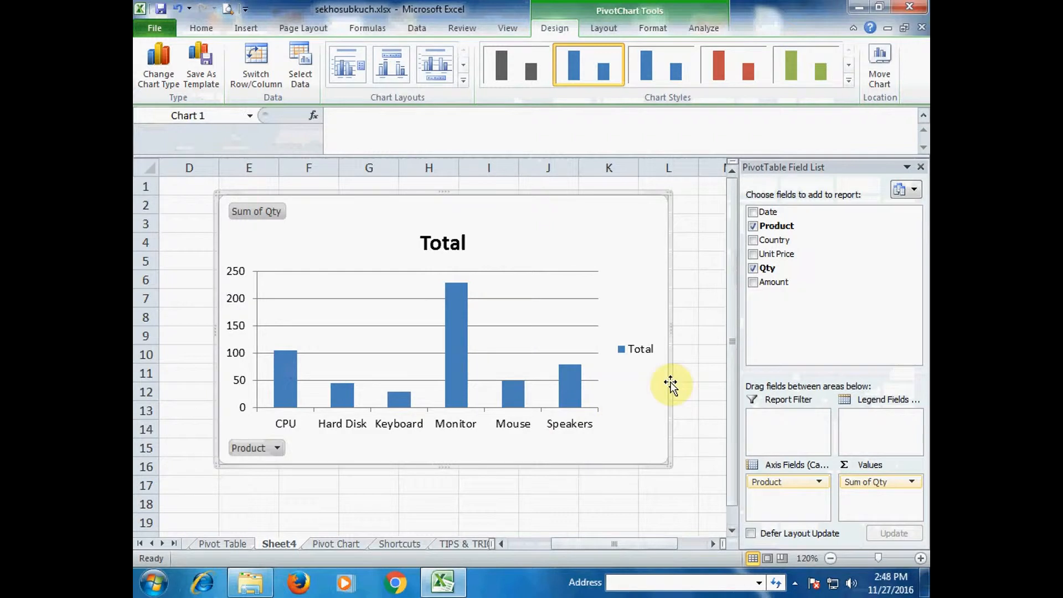
pyautogui.moveTo(616, 543); pyautogui.dragTo(616, 540)
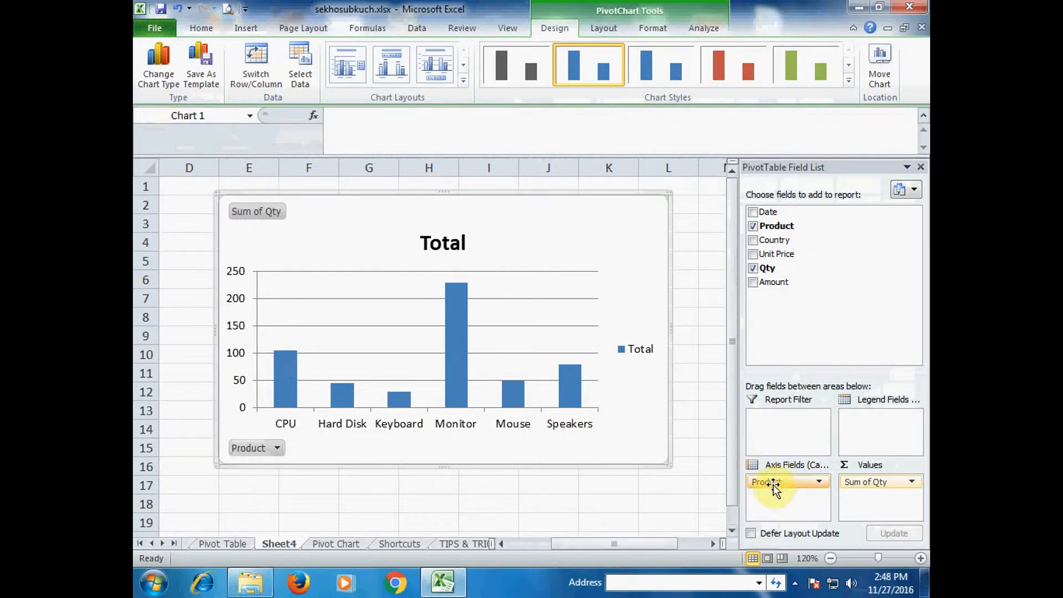
# Step: Try the Product field as legend series and return it to the axis categories
pyautogui.moveTo(766, 483); pyautogui.dragTo(876, 422)
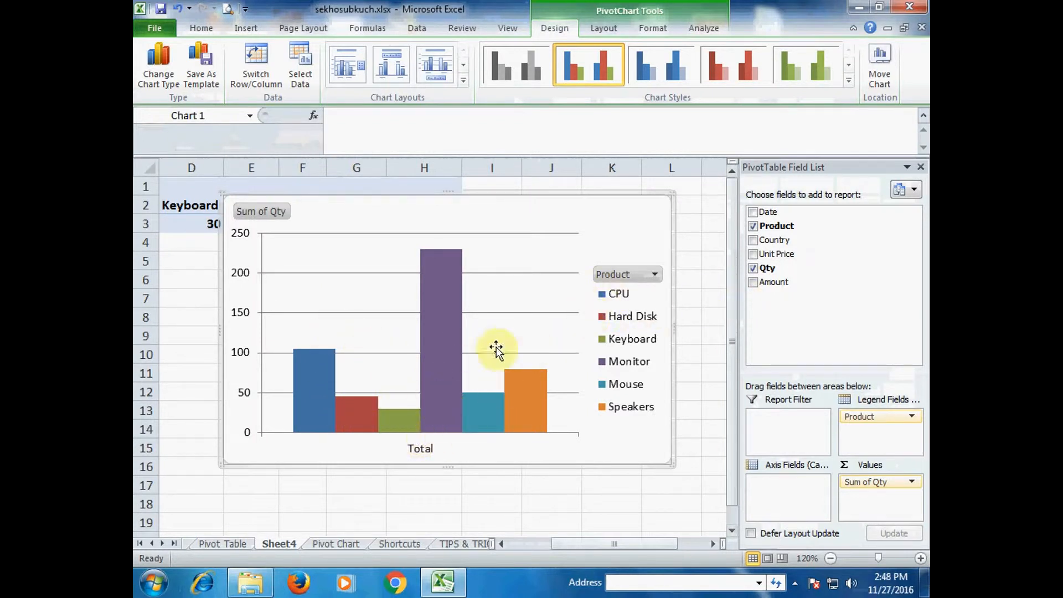
pyautogui.moveTo(867, 419); pyautogui.dragTo(767, 483)
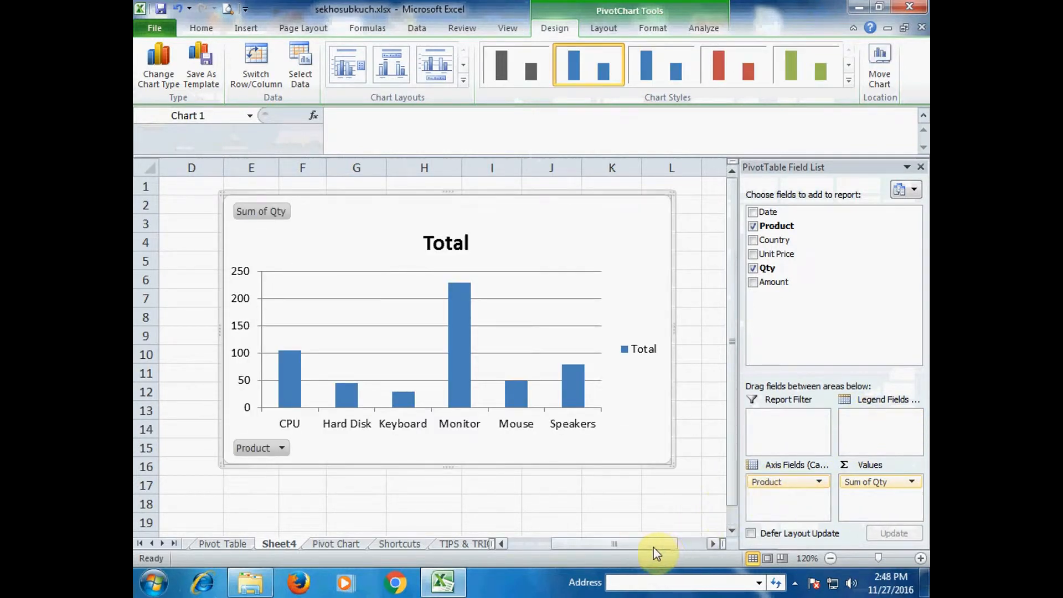
# Step: Compare the pivot table's Sum of Qty values for CPU, Hard Disk, Keyboard and Monitor with the chart
pyautogui.moveTo(633, 550); pyautogui.dragTo(558, 539)
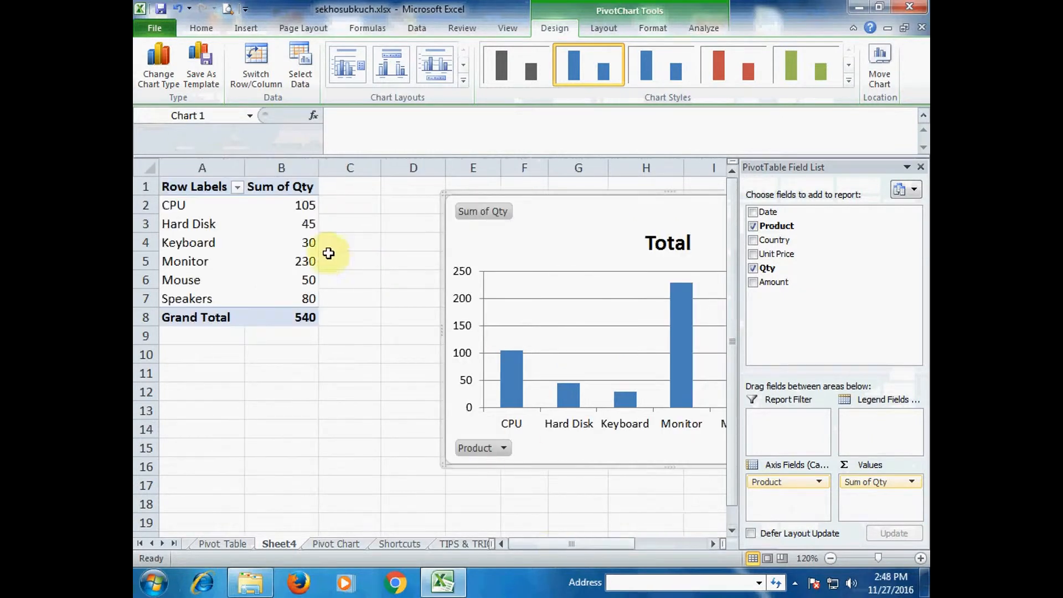
pyautogui.click(302, 207)
pyautogui.click(302, 224)
pyautogui.click(306, 244)
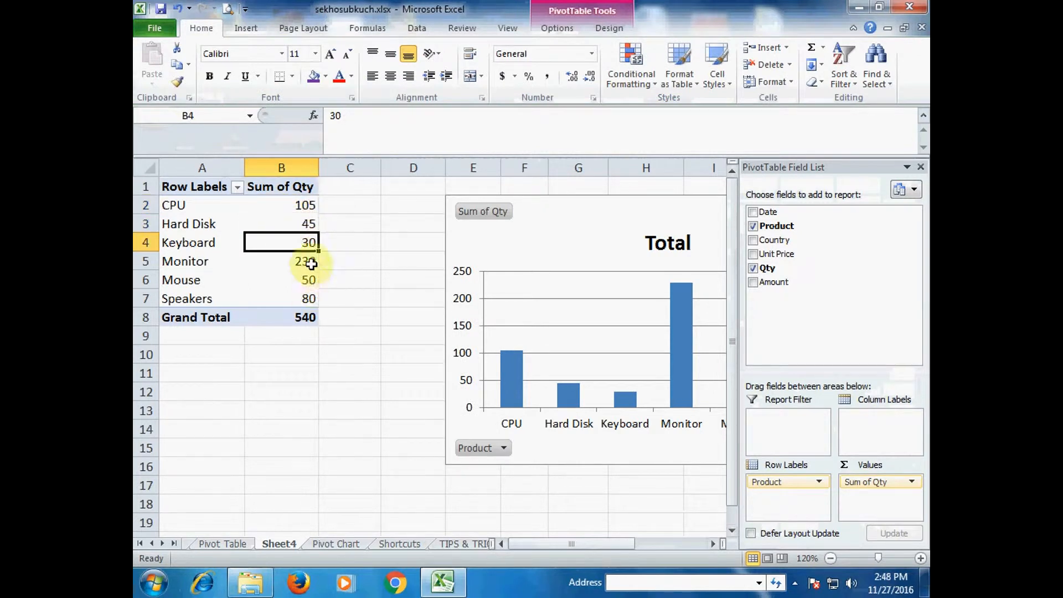
pyautogui.click(308, 262)
pyautogui.moveTo(550, 544); pyautogui.dragTo(600, 543)
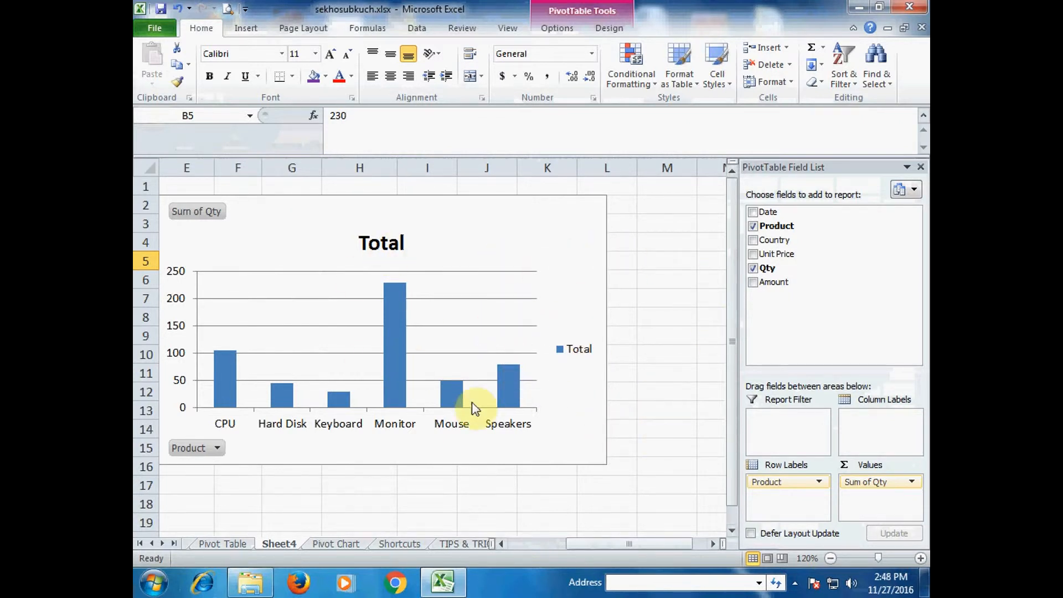
# Step: Add the Country field beneath Product in the axis categories and enlarge the chart to about row 18
pyautogui.click(754, 240)
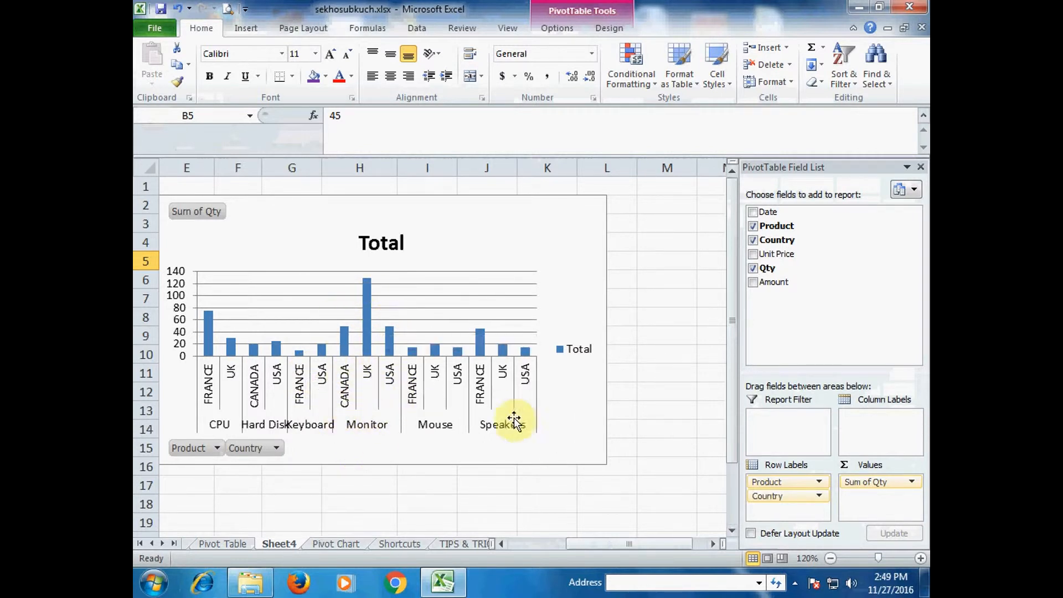
pyautogui.click(609, 468)
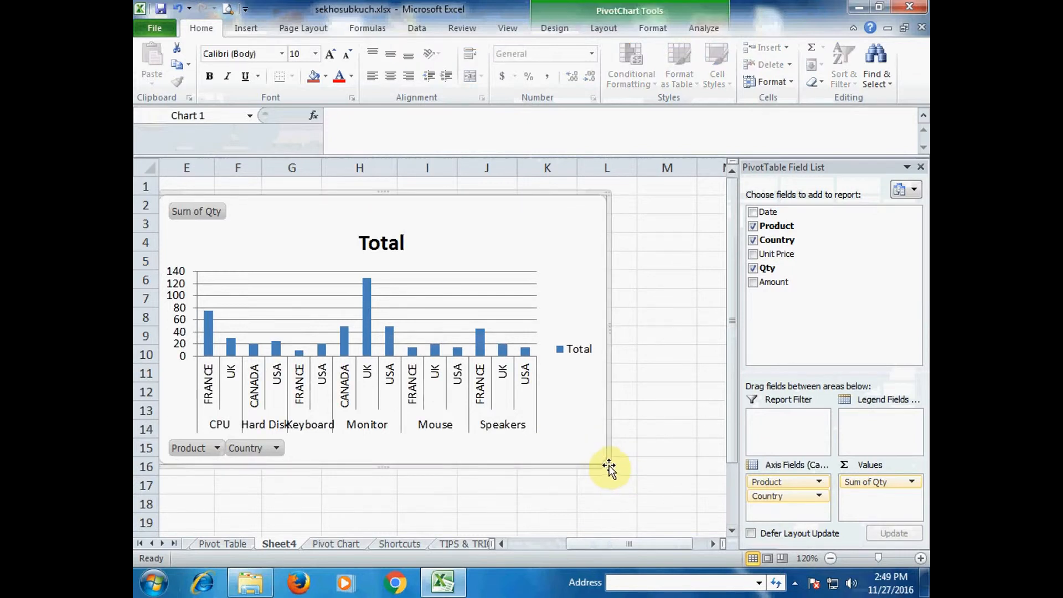
pyautogui.moveTo(606, 464); pyautogui.dragTo(675, 517)
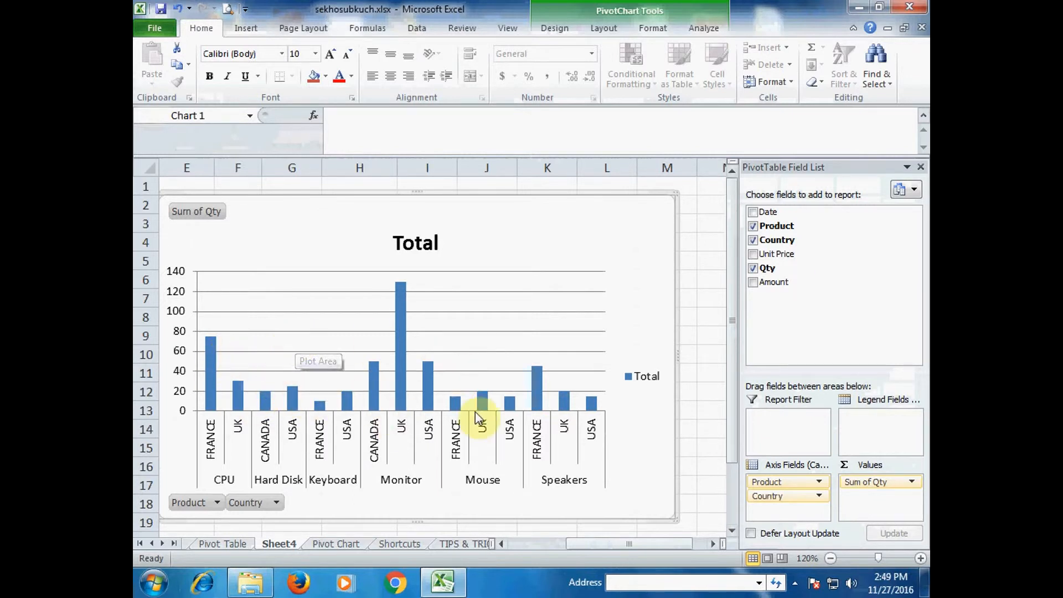
# Step: Replace the chart title with "Export Sales Report", copied from the heading in cell A8 of the Pivot Table sheet
pyautogui.click(417, 243)
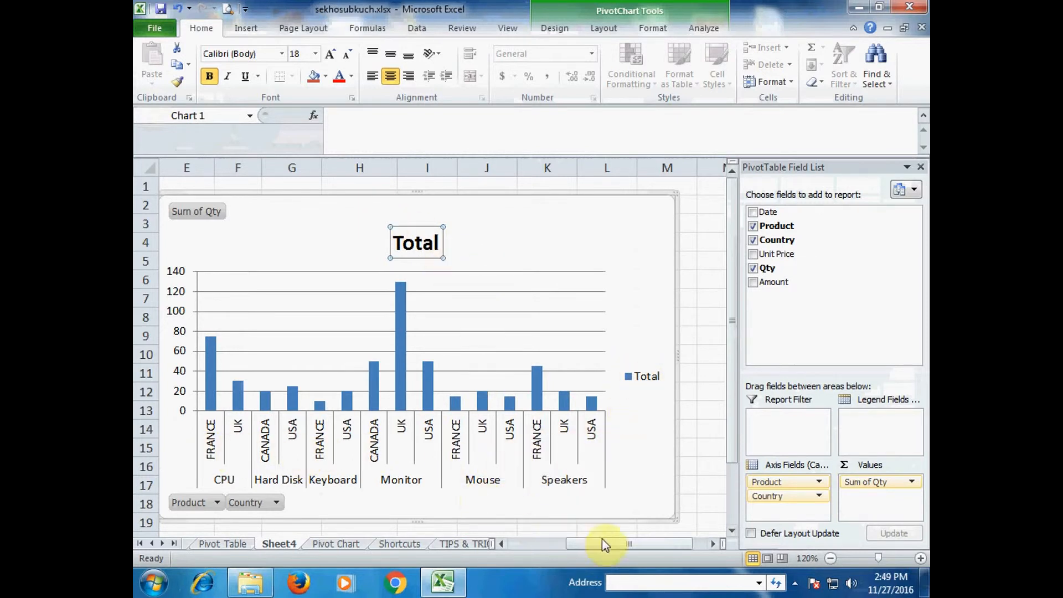
pyautogui.click(230, 545)
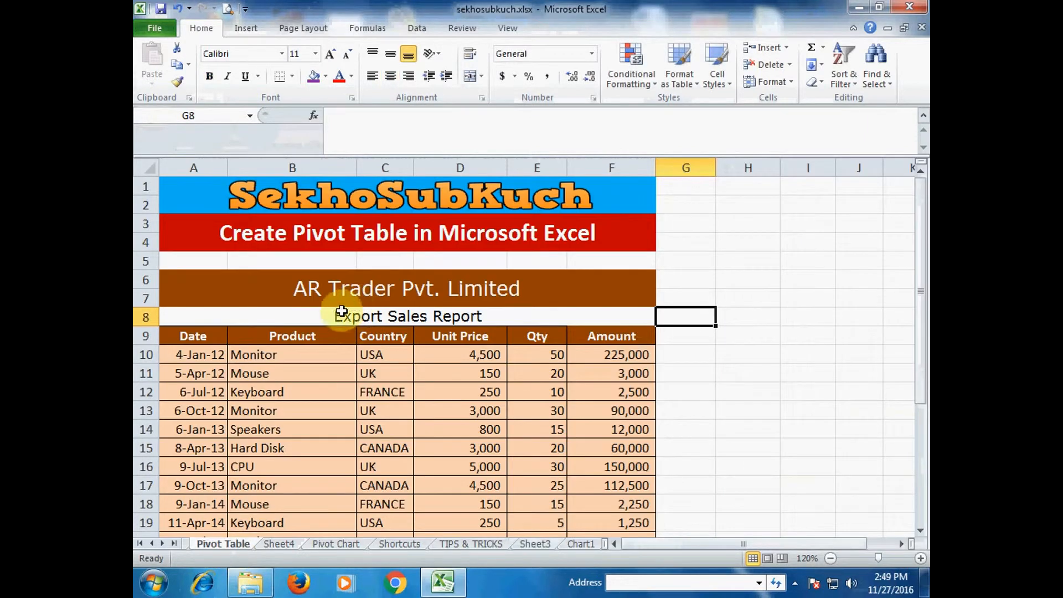
pyautogui.click(336, 317)
pyautogui.doubleClick(335, 317)
pyautogui.moveTo(335, 317); pyautogui.dragTo(479, 313)
pyautogui.hotkey('ctrl', 'c')
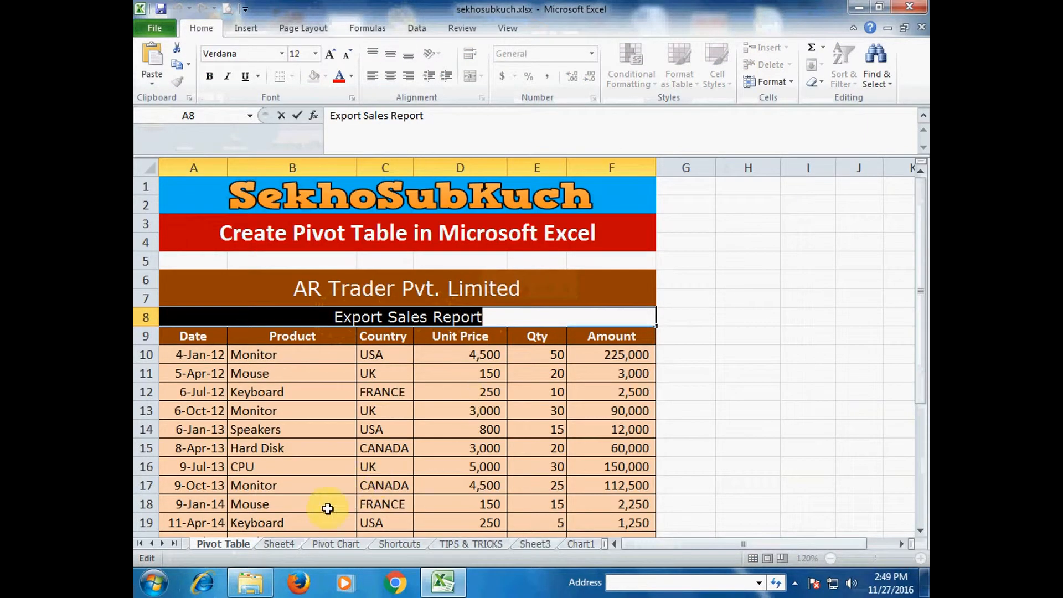
pyautogui.click(279, 544)
pyautogui.doubleClick(398, 244)
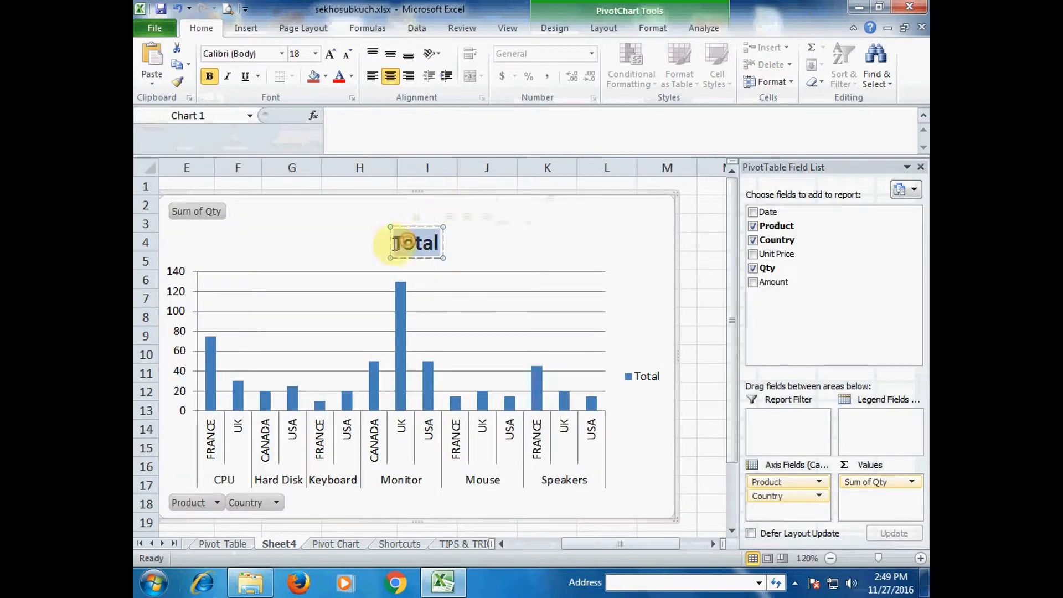
pyautogui.hotkey('ctrl', 'v')
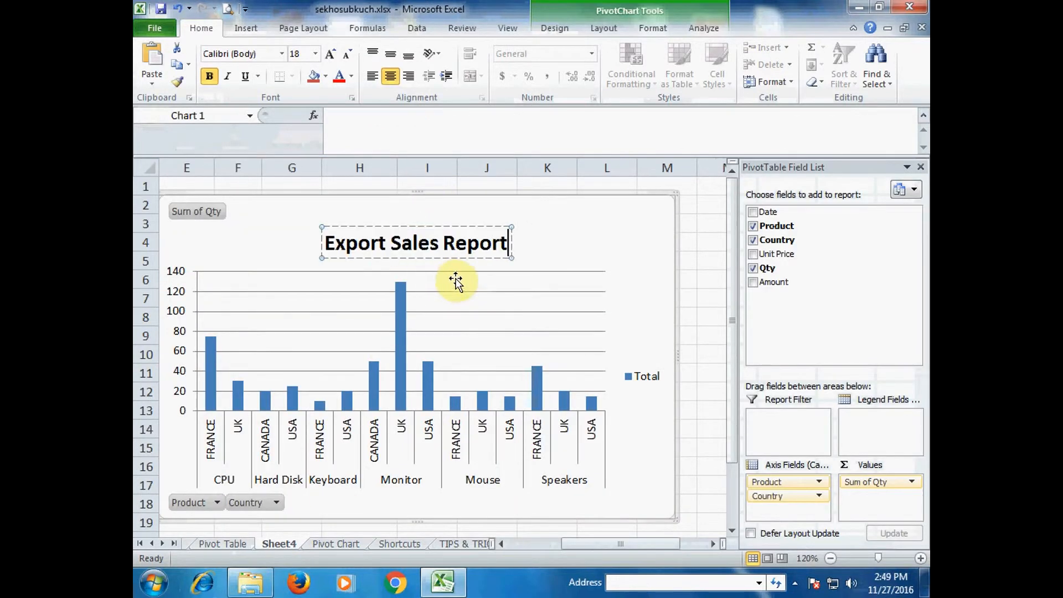
pyautogui.click(628, 253)
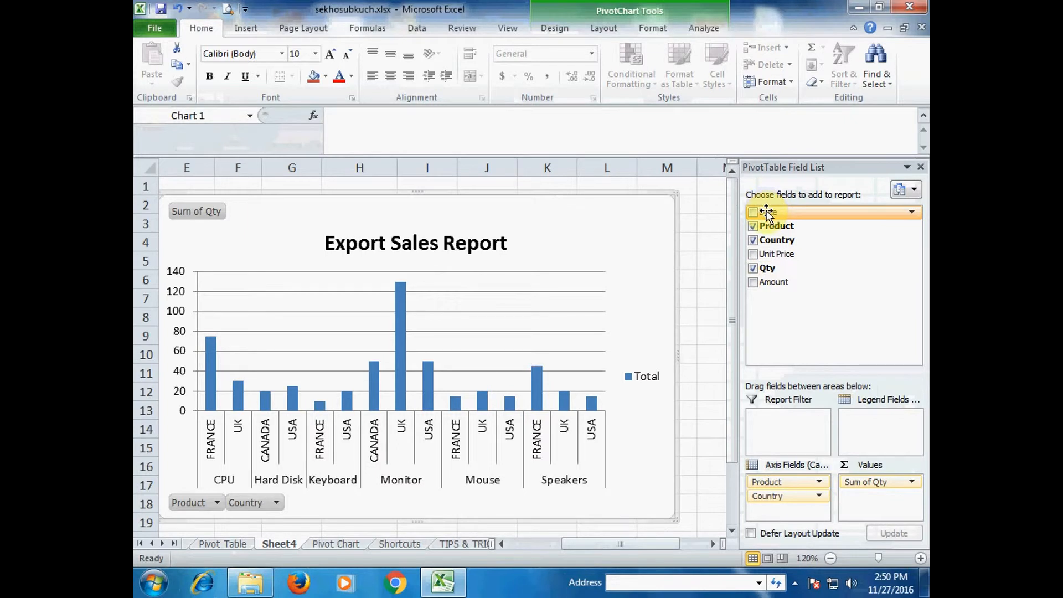
# Step: Add the Date field as a report filter and filter the pivot chart to 4-Jan-12
pyautogui.moveTo(766, 212); pyautogui.dragTo(784, 422)
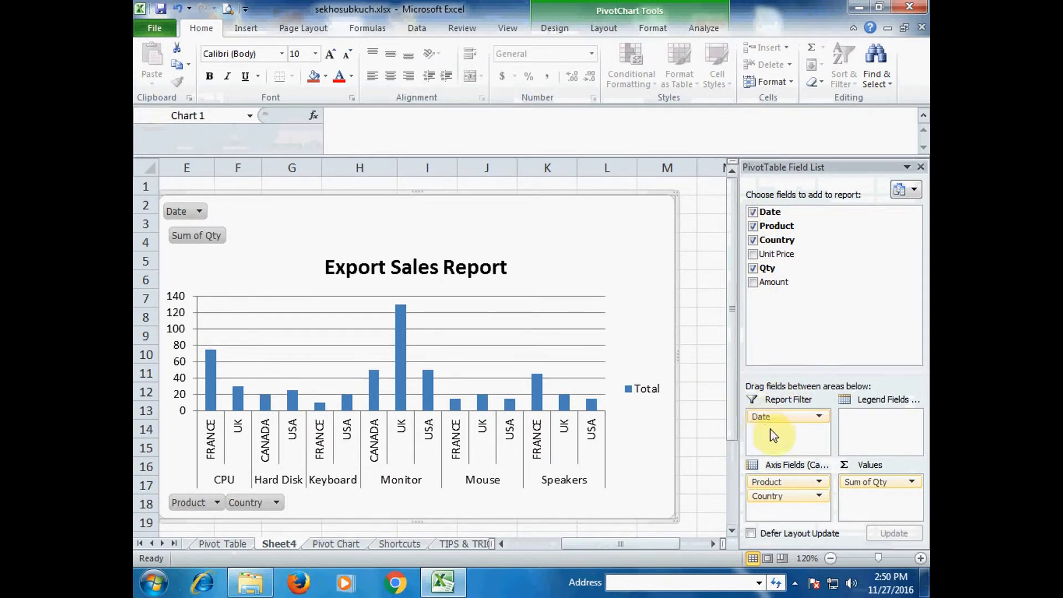
pyautogui.click(200, 211)
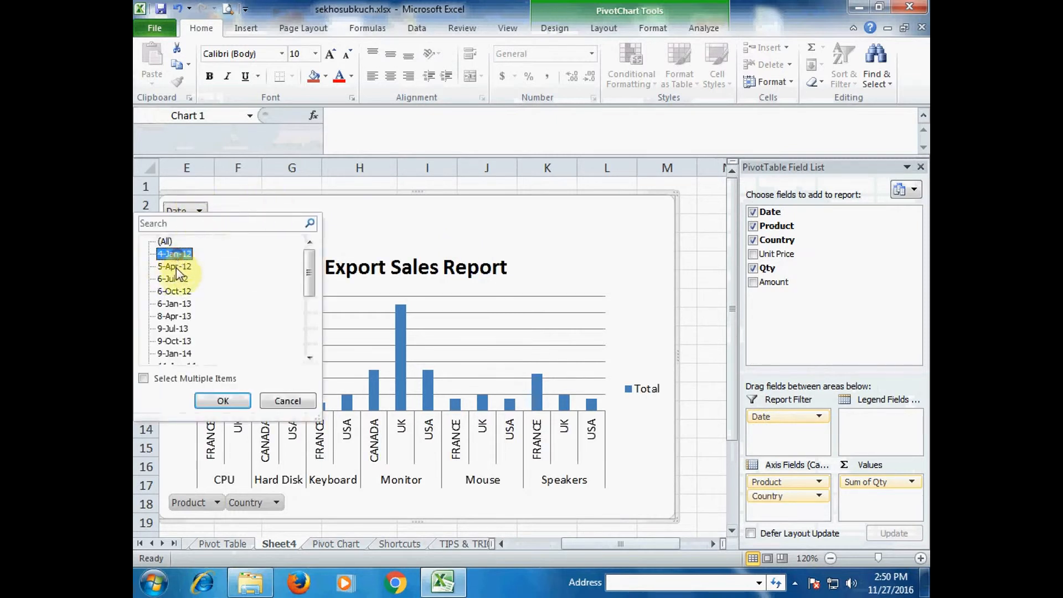
pyautogui.click(231, 401)
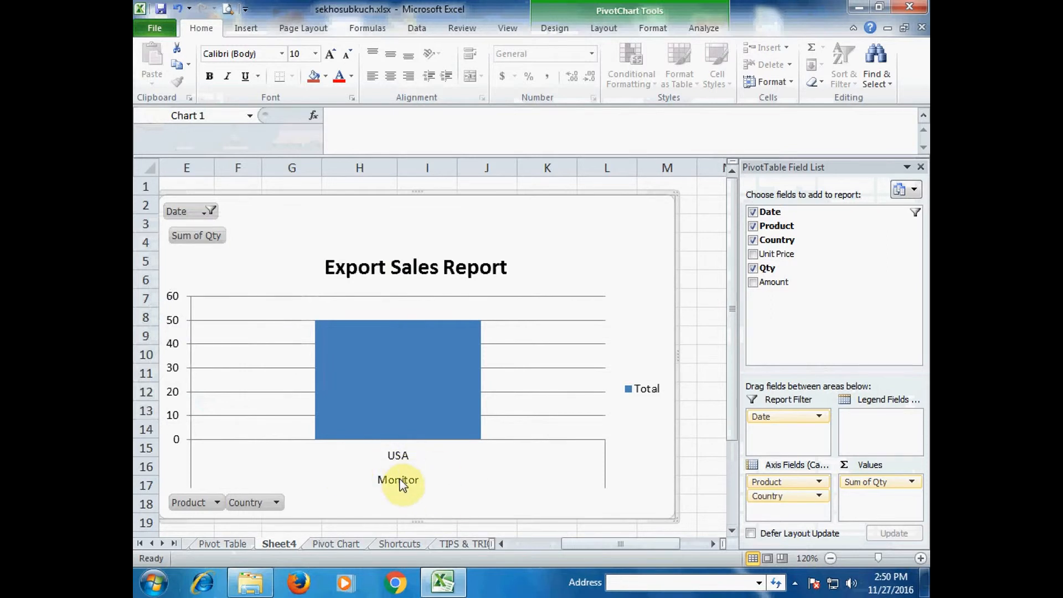
# Step: Allow multiple items in the Date filter and include 5-Apr-12, 6-Jul-12 and 6-Oct-12 along with 4-Jan-12
pyautogui.click(207, 210)
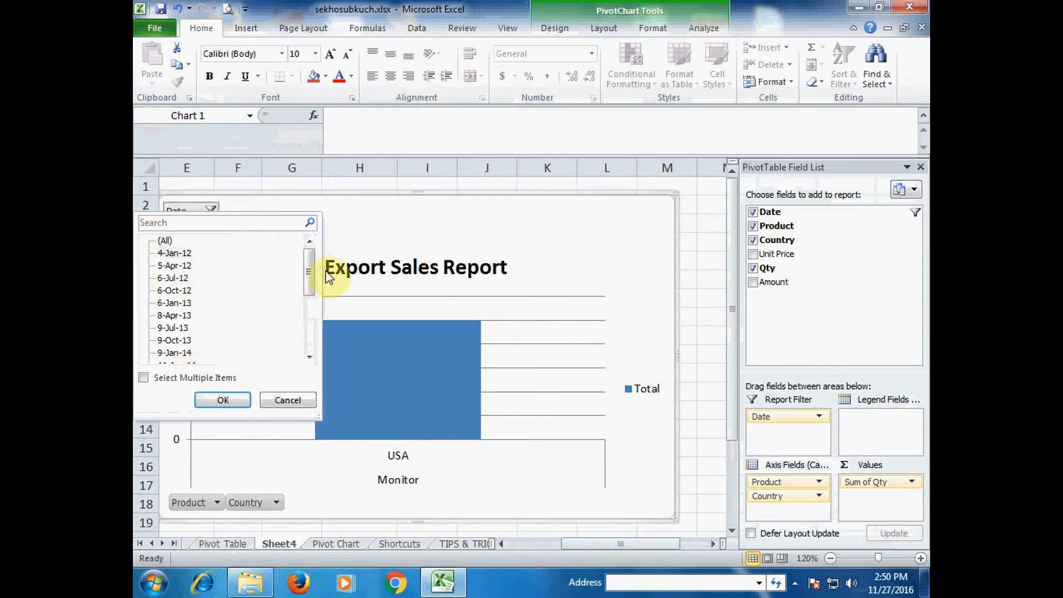
pyautogui.moveTo(309, 270)
pyautogui.mouseDown()
pyautogui.moveTo(302, 339)
pyautogui.moveTo(304, 265)
pyautogui.mouseUp()
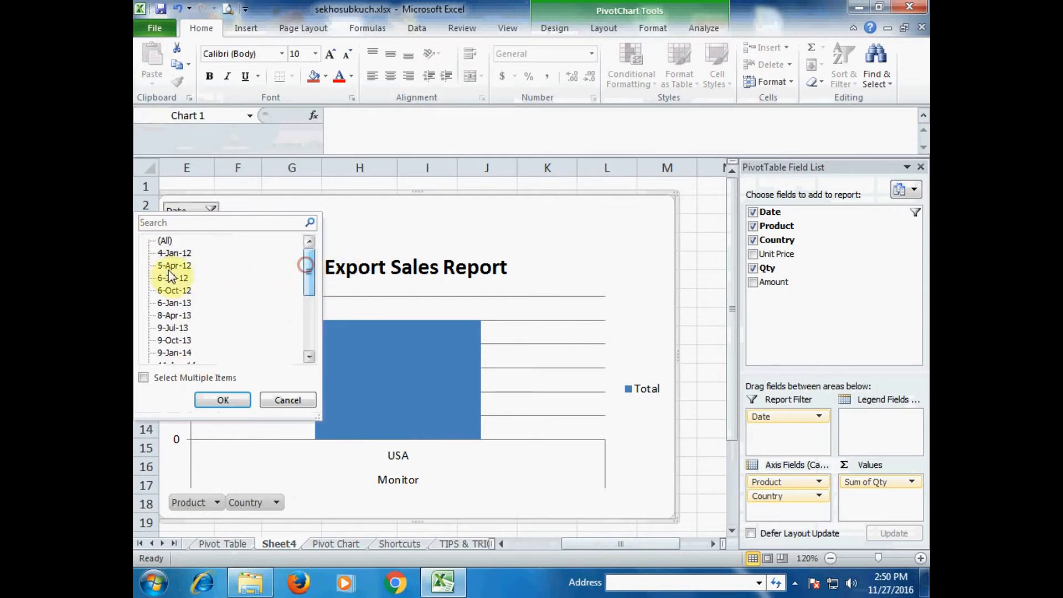
pyautogui.click(144, 378)
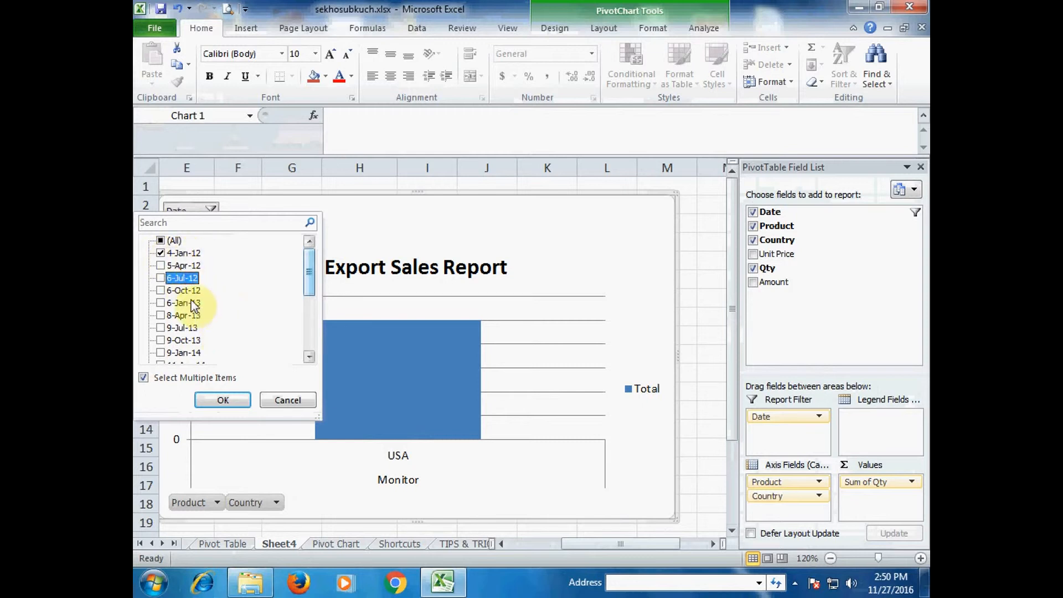
pyautogui.click(161, 265)
pyautogui.click(161, 277)
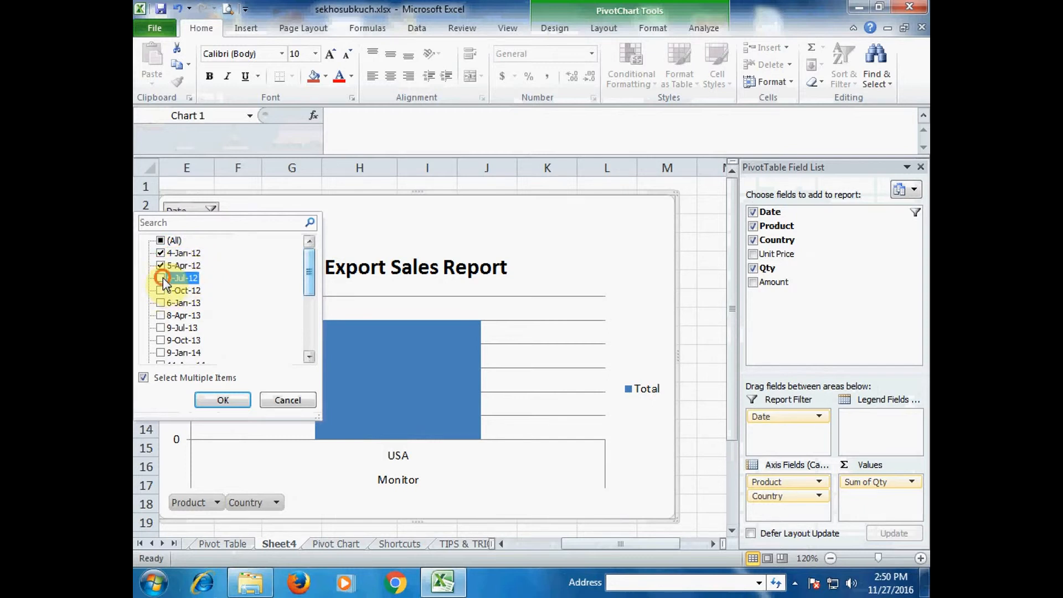
pyautogui.click(161, 290)
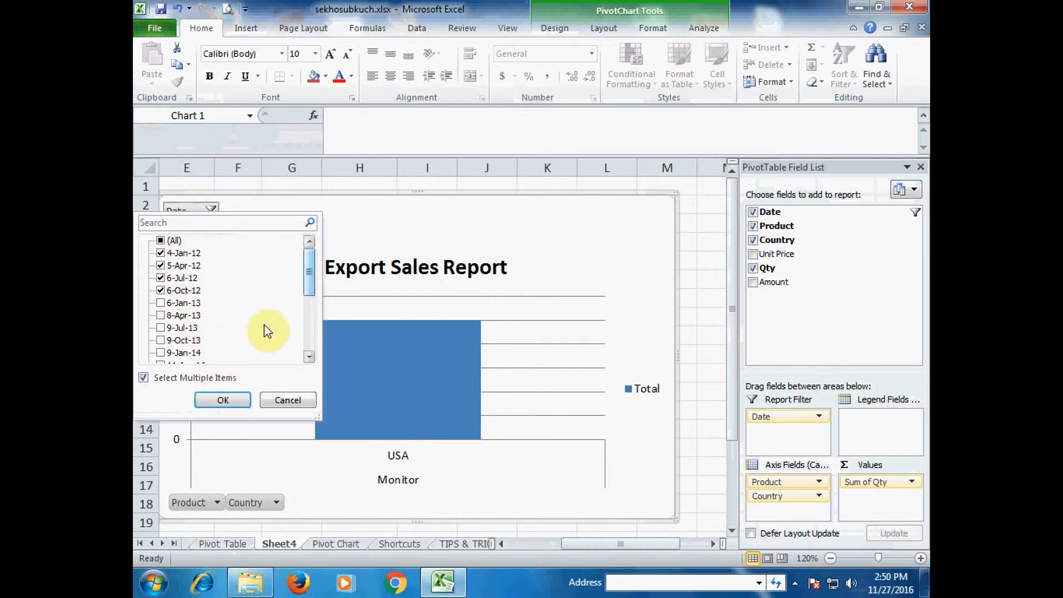
pyautogui.moveTo(308, 277)
pyautogui.mouseDown()
pyautogui.moveTo(305, 332)
pyautogui.moveTo(308, 258)
pyautogui.mouseUp()
pyautogui.click(223, 399)
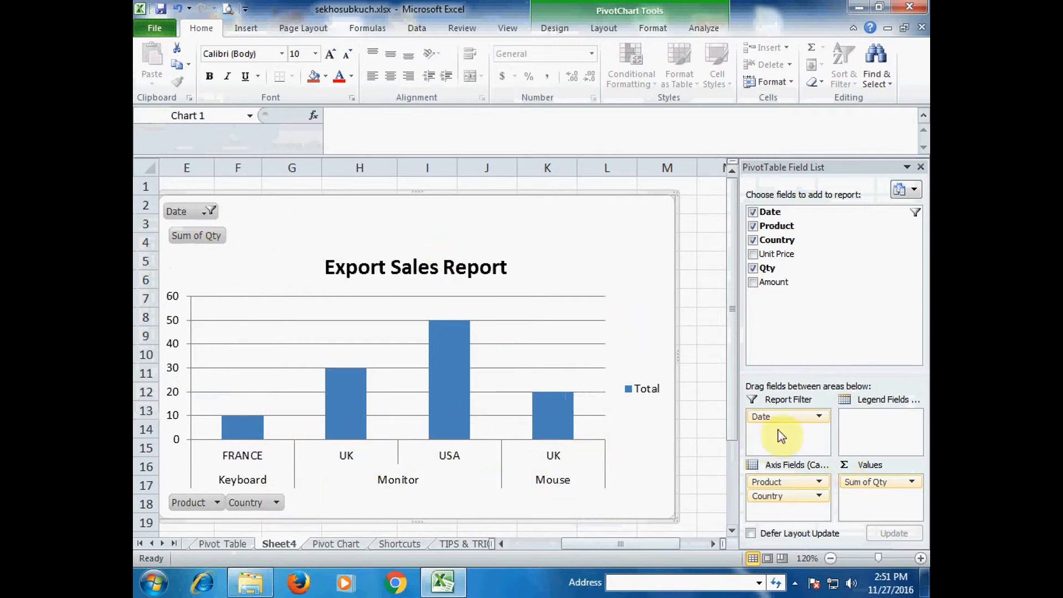
# Step: Filter the chart's Country field to show only CANADA
pyautogui.click(276, 502)
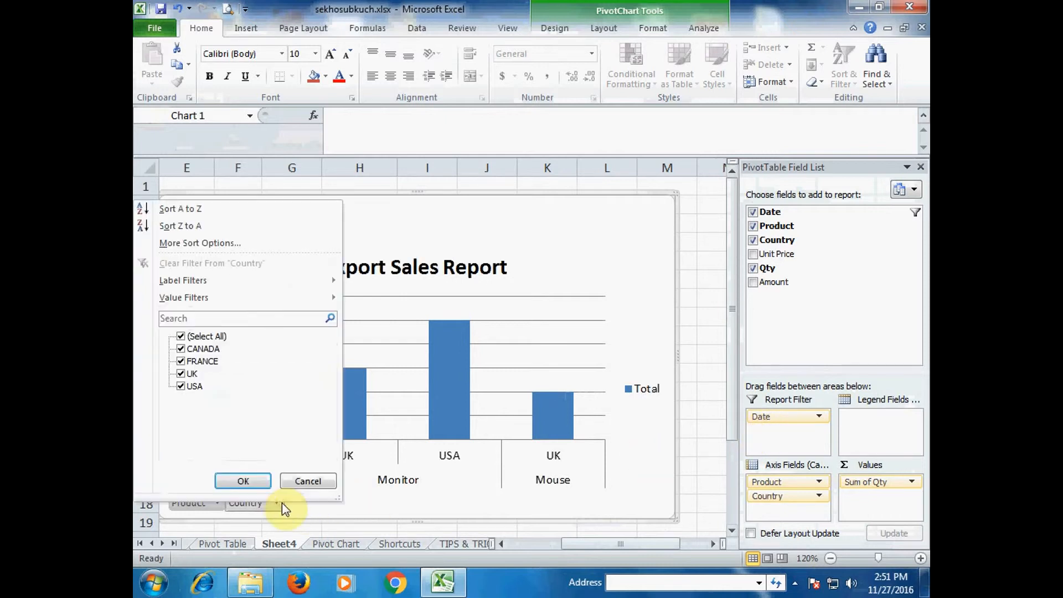
pyautogui.click(180, 336)
pyautogui.click(180, 348)
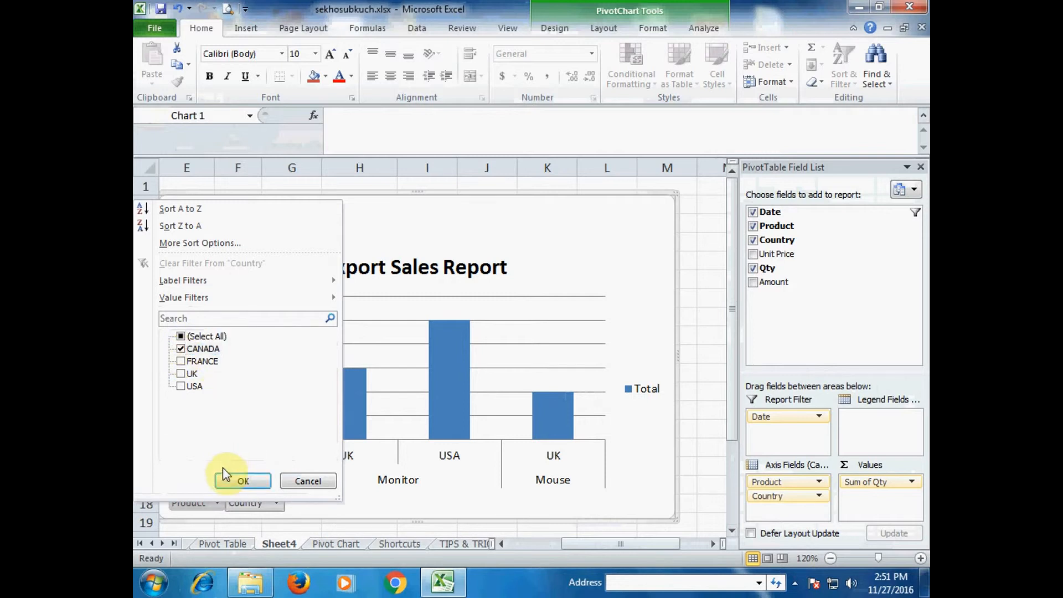
pyautogui.click(251, 482)
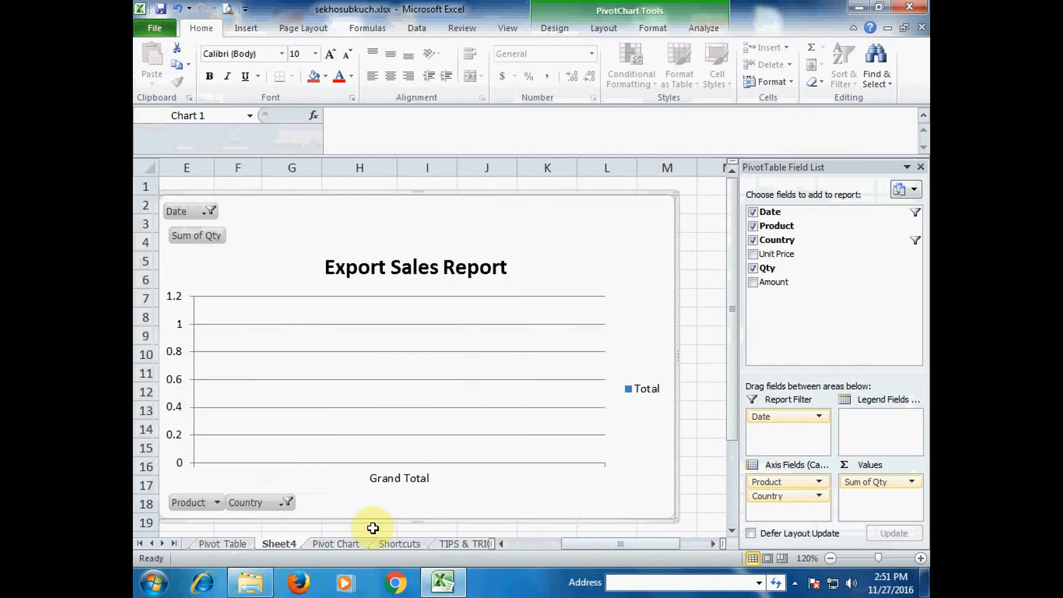
# Step: Switch the chart's Country filter from CANADA to USA only
pyautogui.click(283, 502)
pyautogui.click(181, 349)
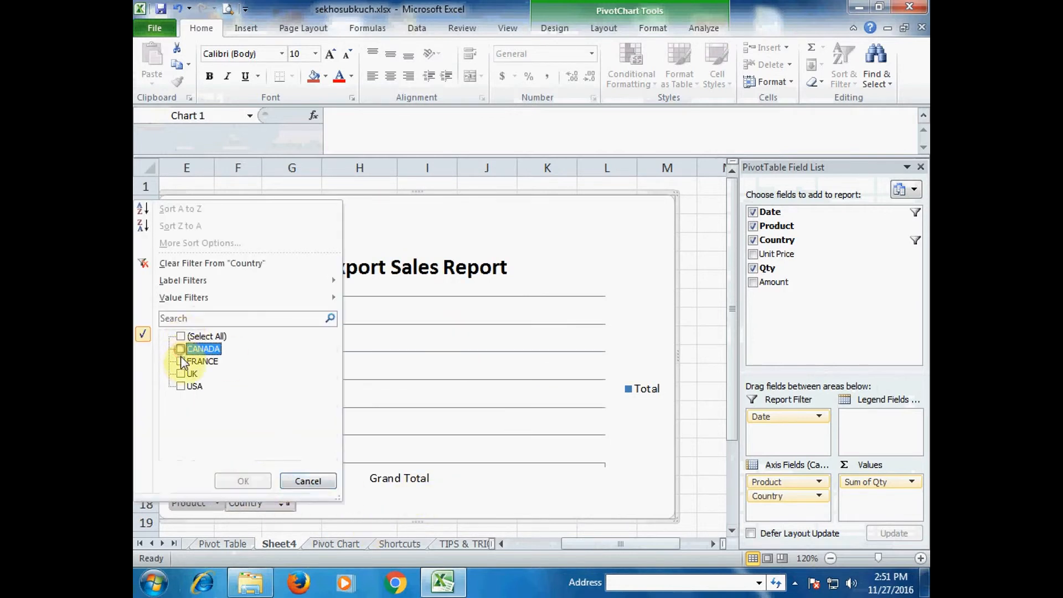
pyautogui.click(181, 386)
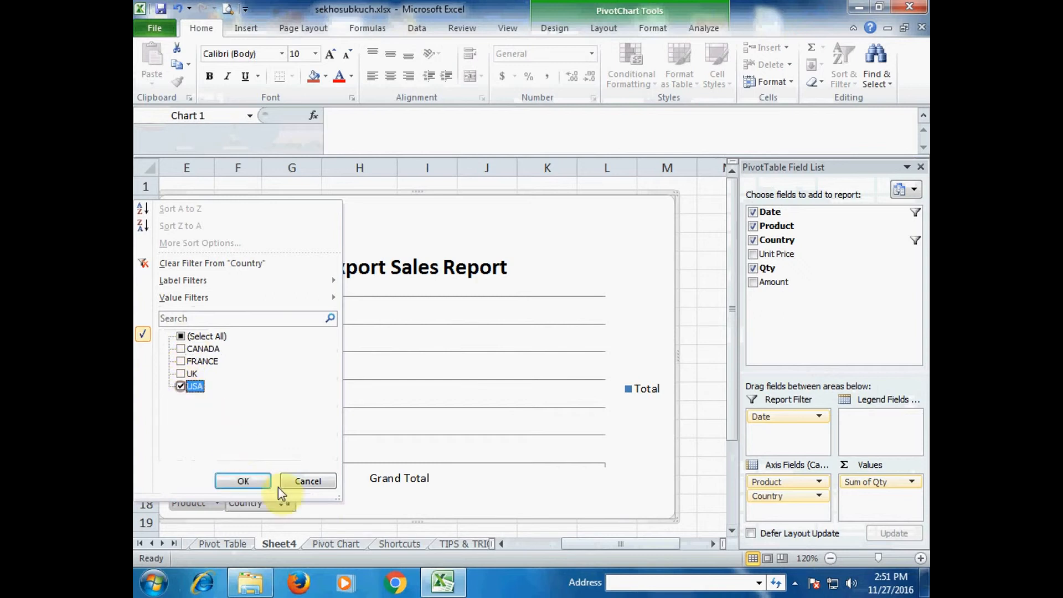
pyautogui.click(243, 481)
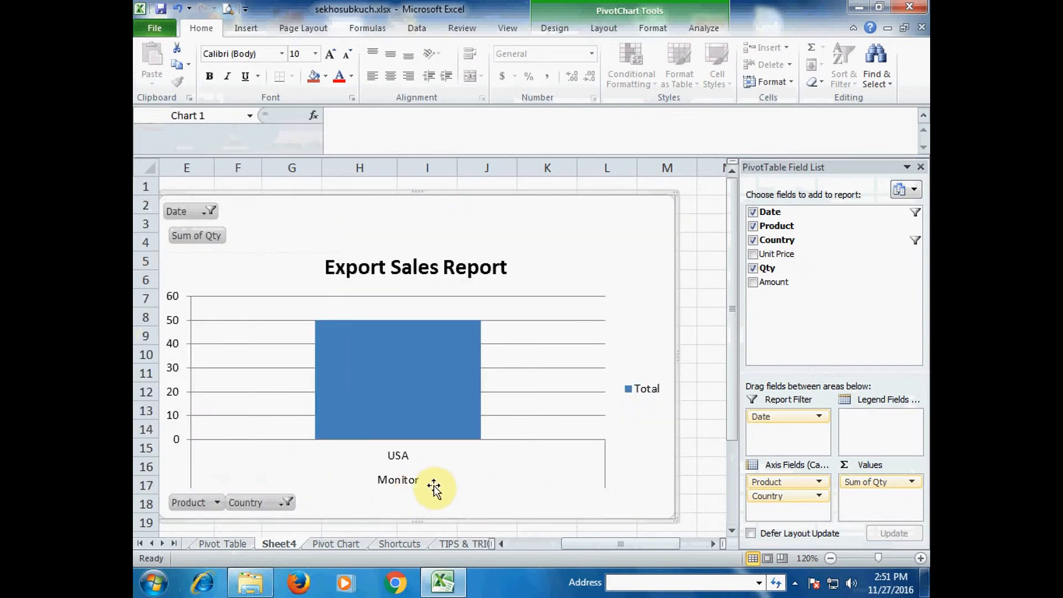
# Step: Include all countries again in the chart's Country filter
pyautogui.click(286, 504)
pyautogui.click(178, 336)
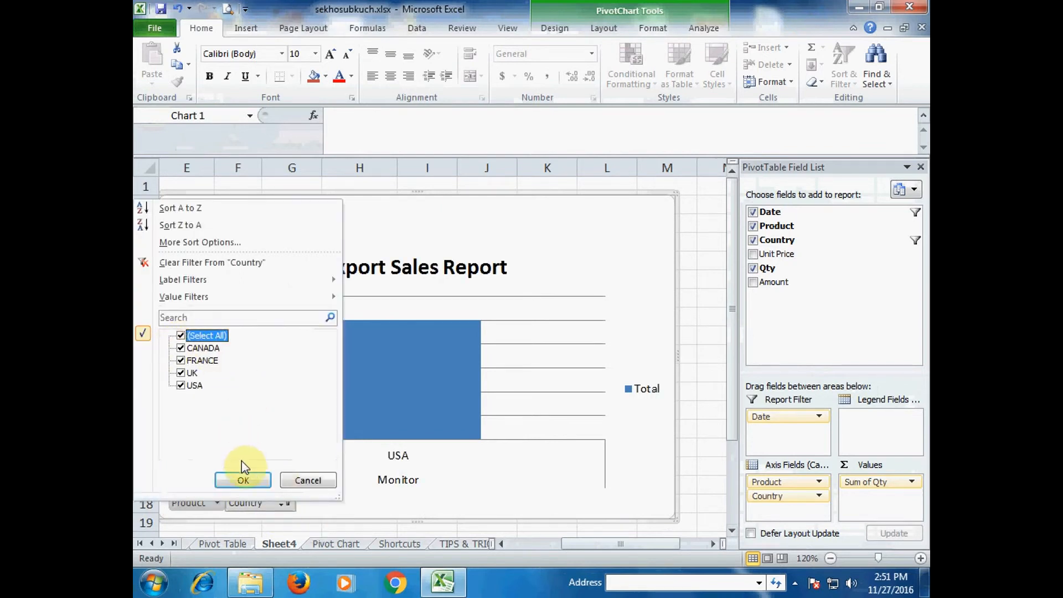
pyautogui.click(249, 482)
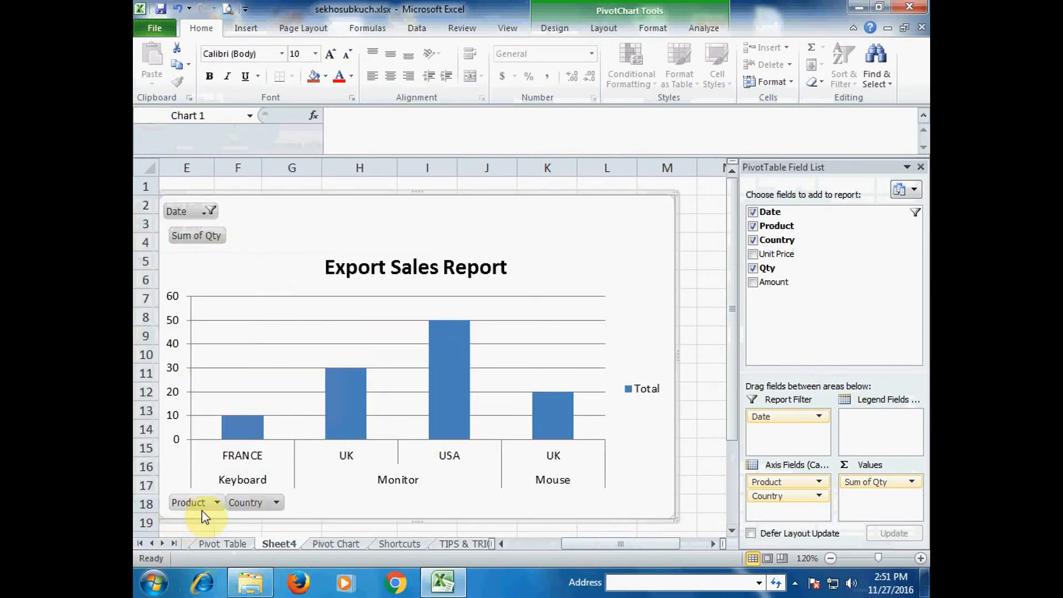
# Step: Filter the chart's Product field to show only Keyboard
pyautogui.click(217, 502)
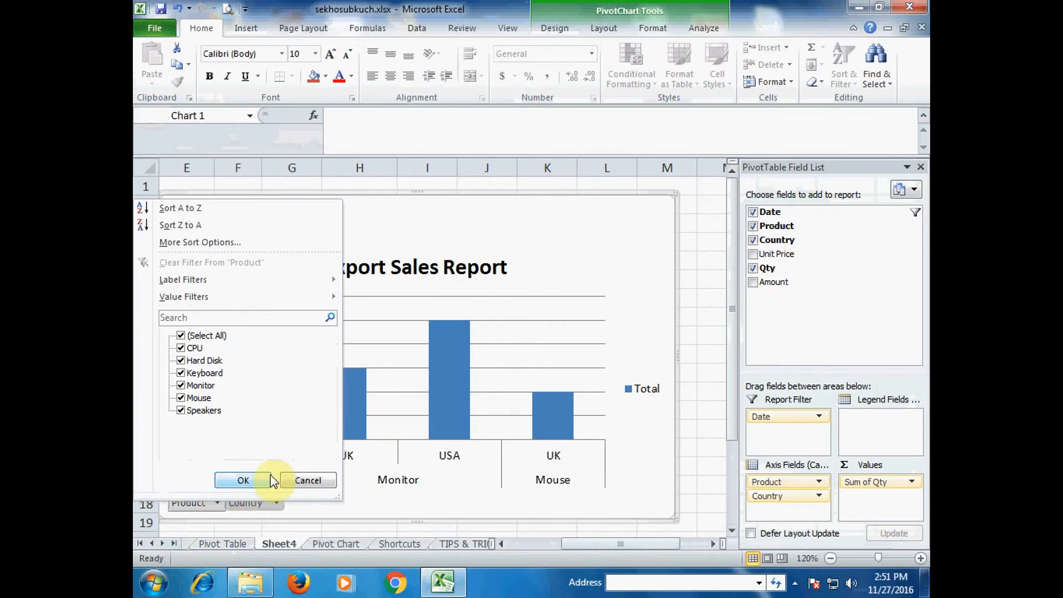
pyautogui.click(180, 336)
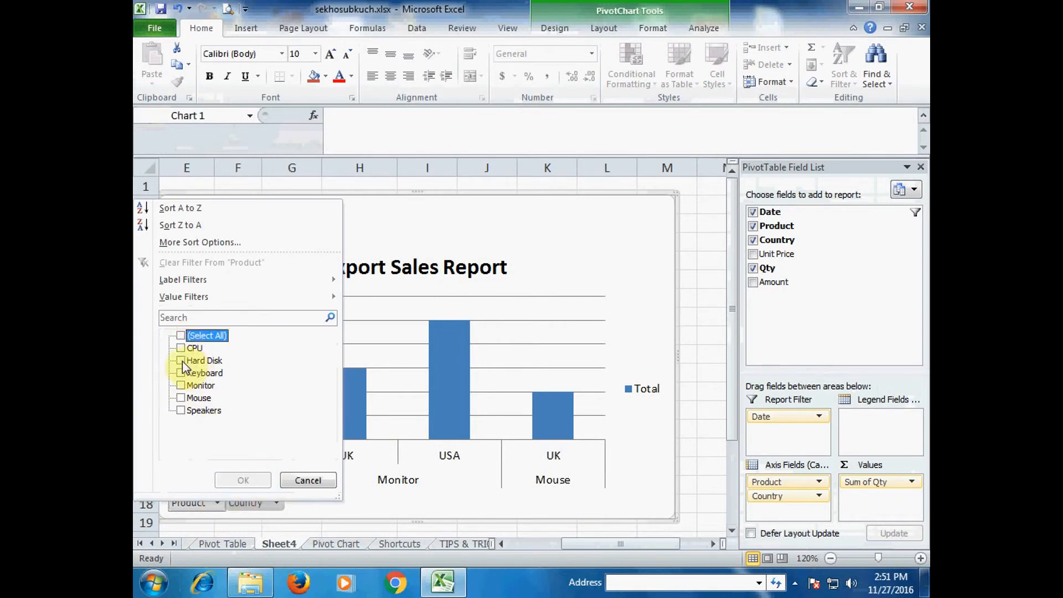
pyautogui.click(181, 373)
pyautogui.click(244, 480)
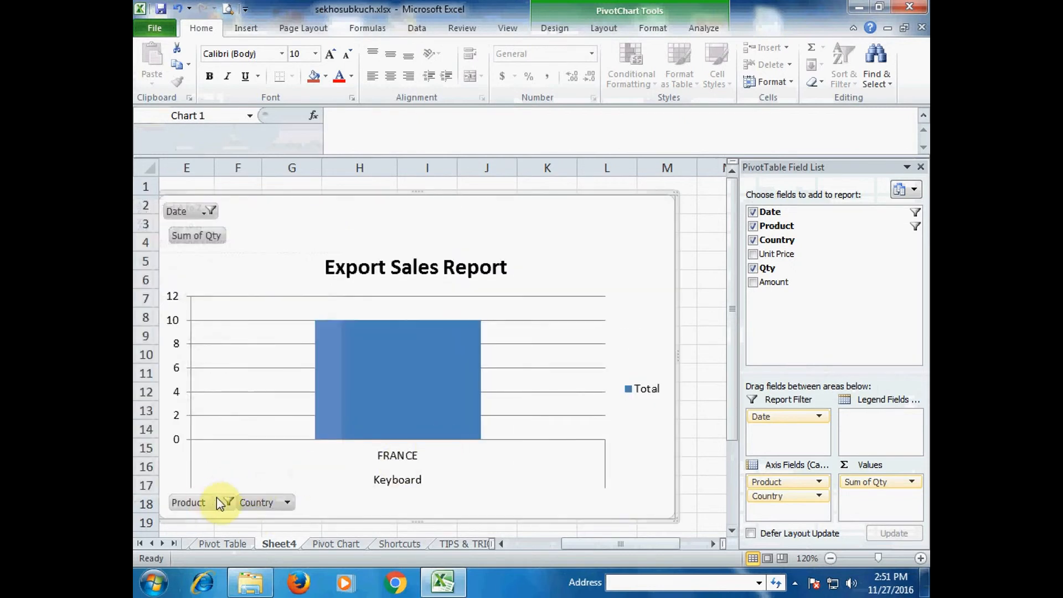
# Step: Include all products again in the chart's Product filter
pyautogui.moveTo(433, 411)
pyautogui.click(227, 502)
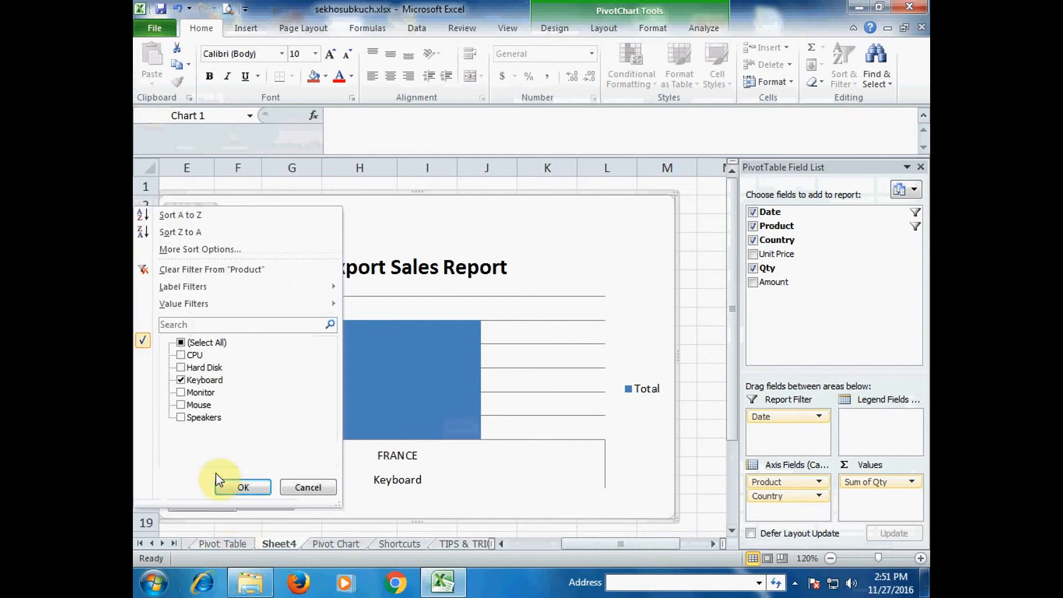
pyautogui.click(181, 343)
pyautogui.click(248, 488)
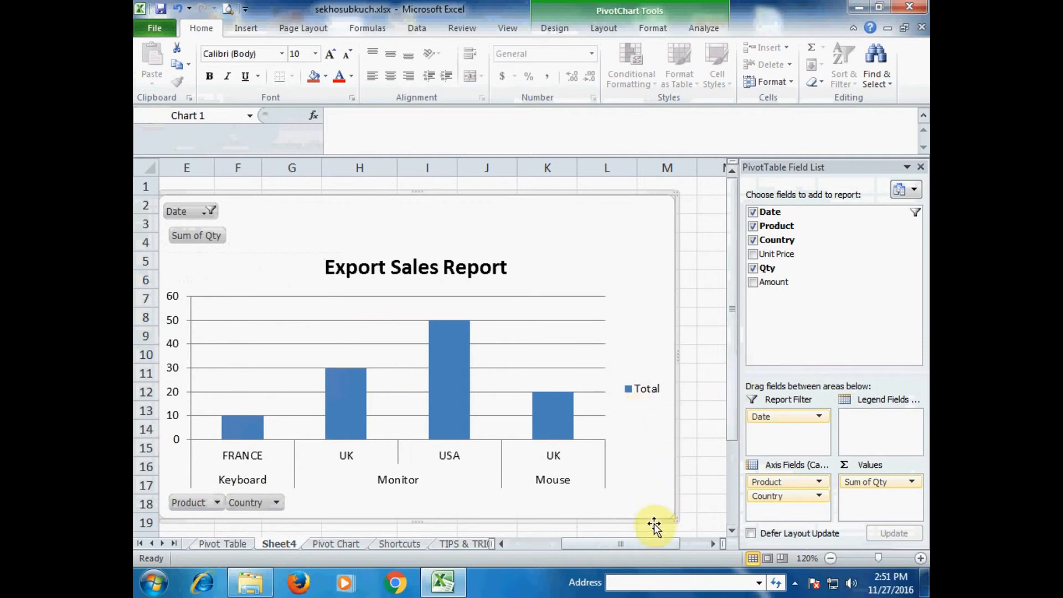
# Step: View the date-filtered pivot table beside the chart and deselect the chart by selecting cell C13
pyautogui.moveTo(656, 548); pyautogui.dragTo(559, 545)
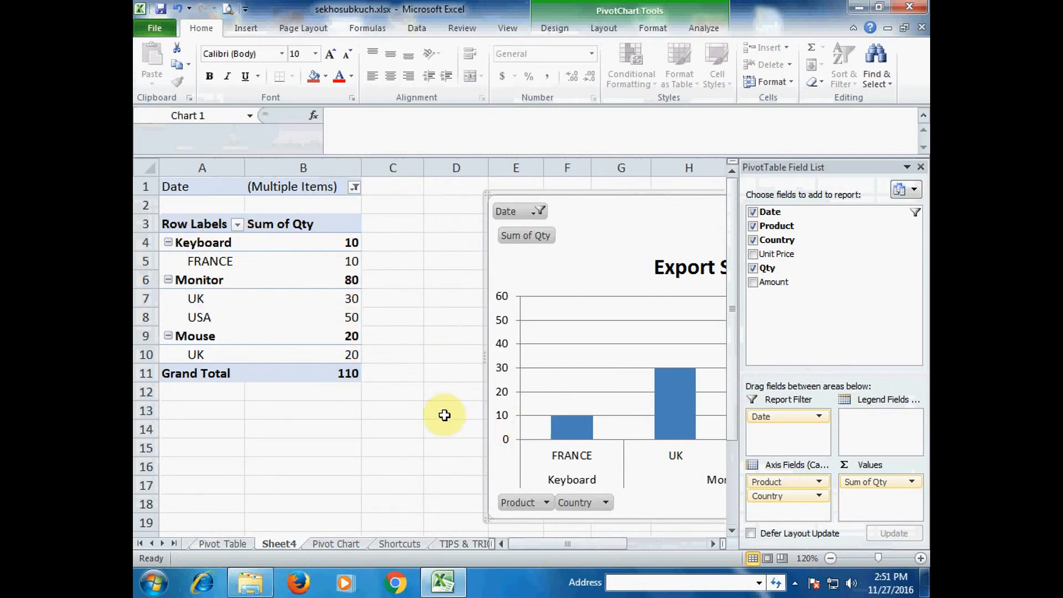
pyautogui.click(415, 407)
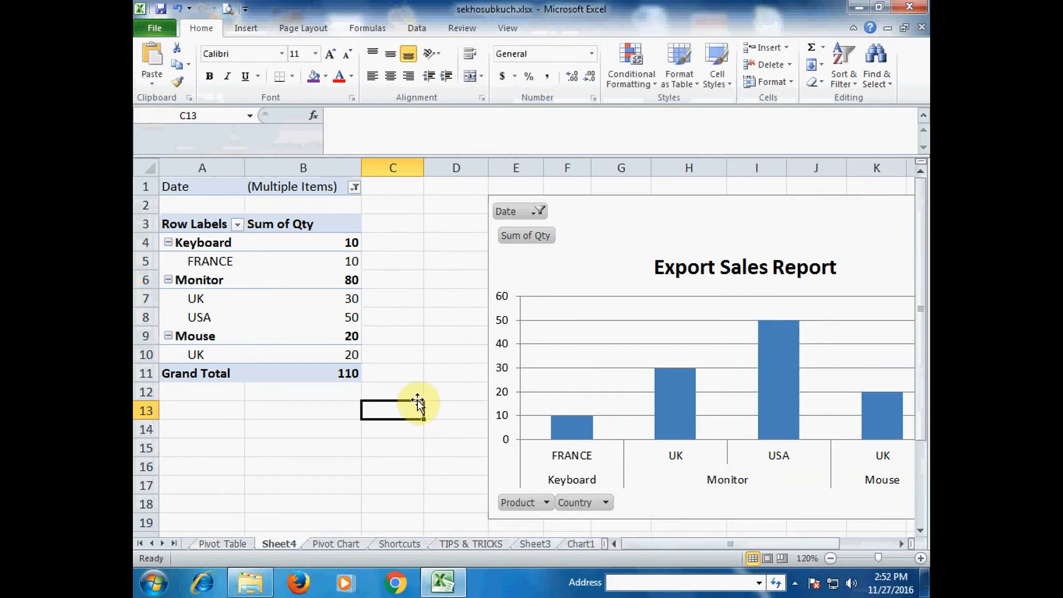